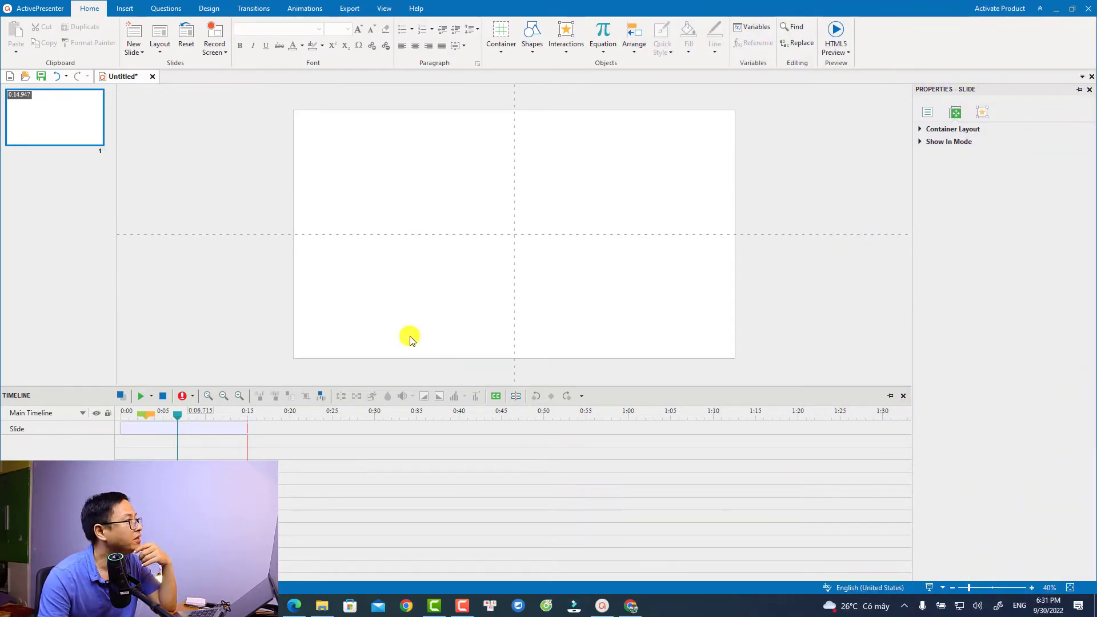
Step: Switch the blank untitled project's ribbon to the Insert tab to show the media options
left_click(126, 9)
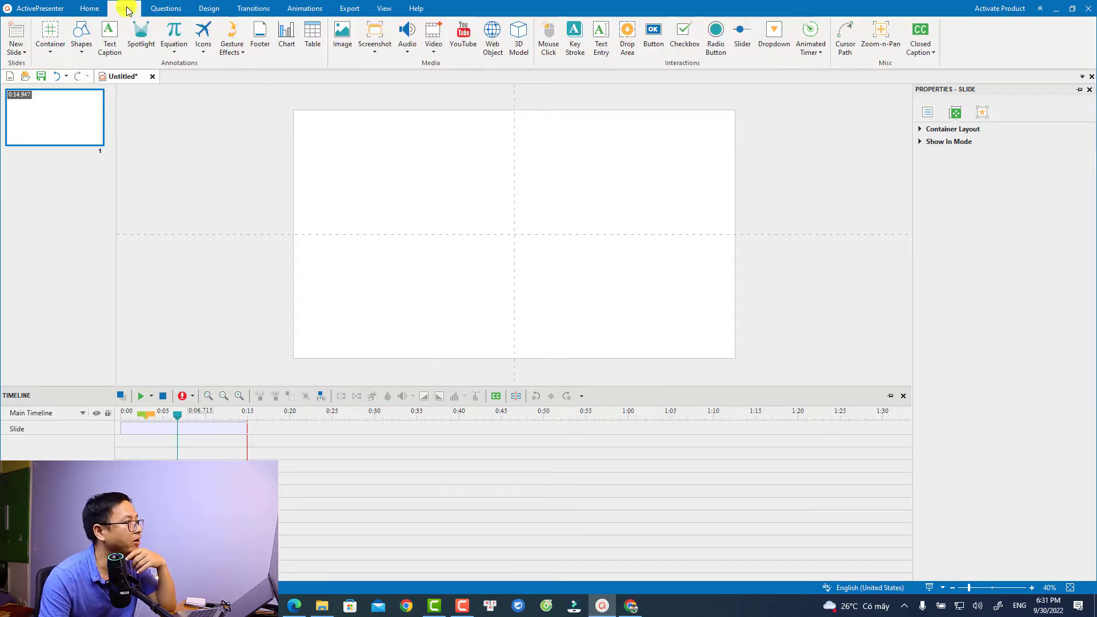
Step: Insert the 'test video' file from the Desktop onto the slide
left_click(437, 50)
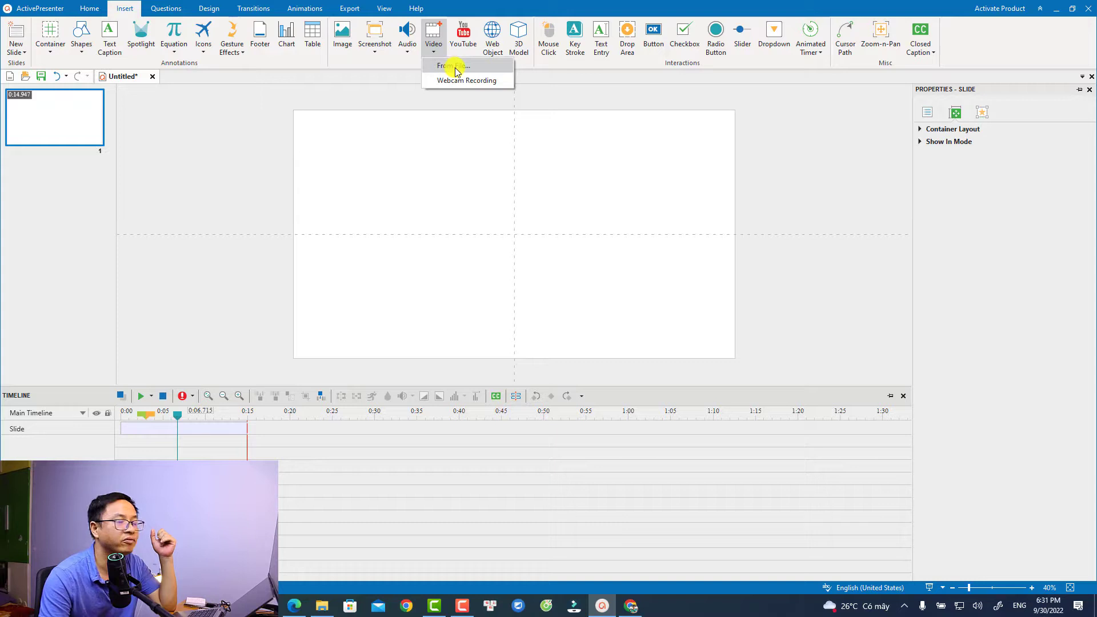
left_click(455, 67)
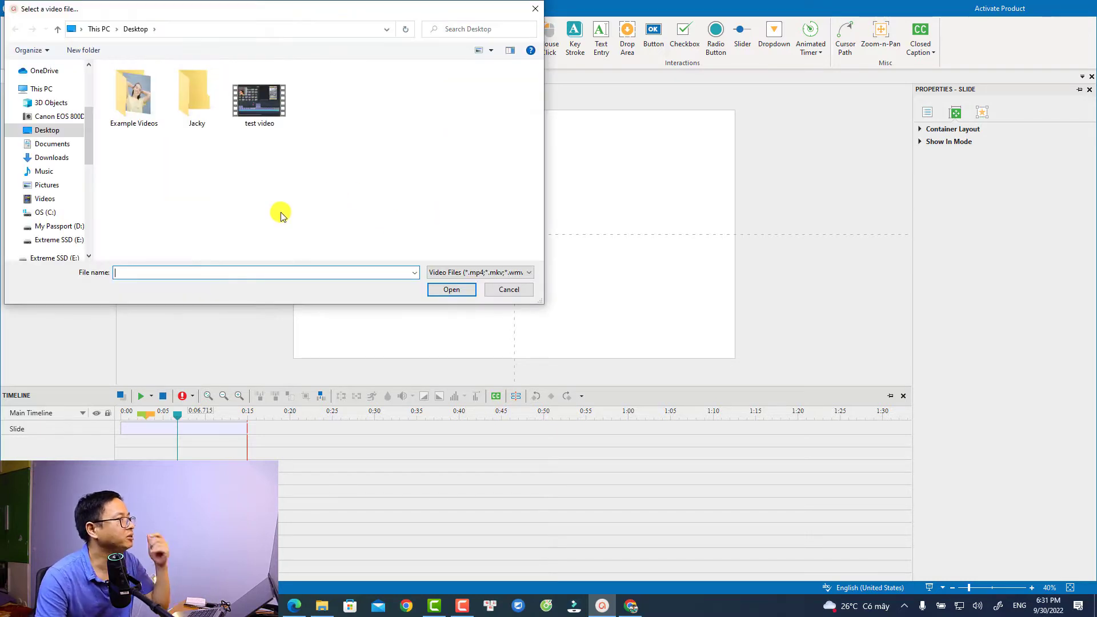
left_click(263, 108)
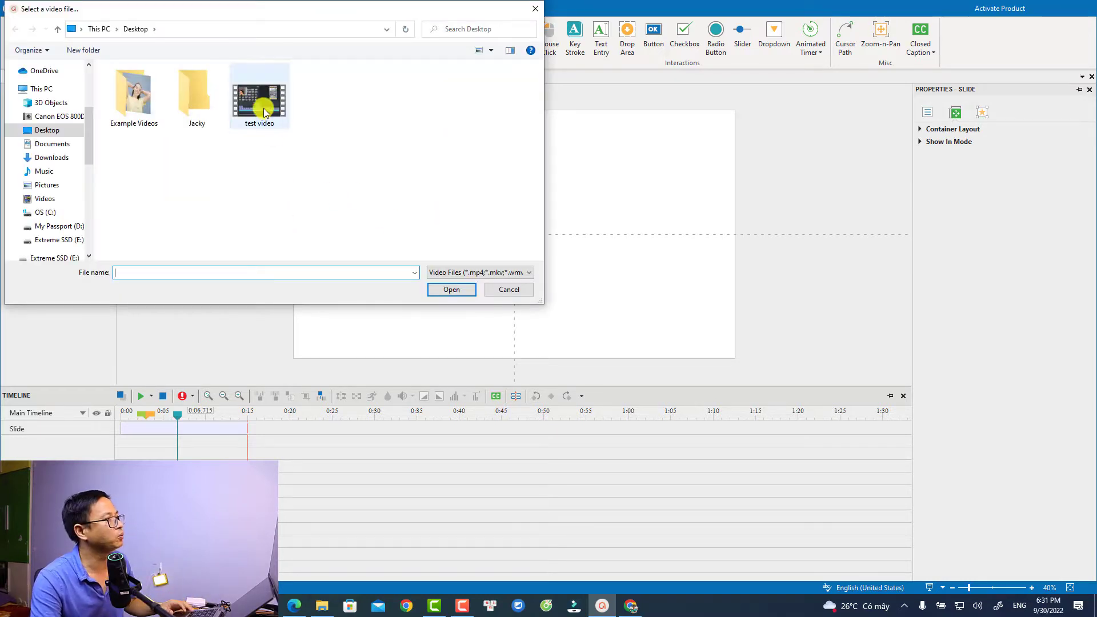
left_click(451, 290)
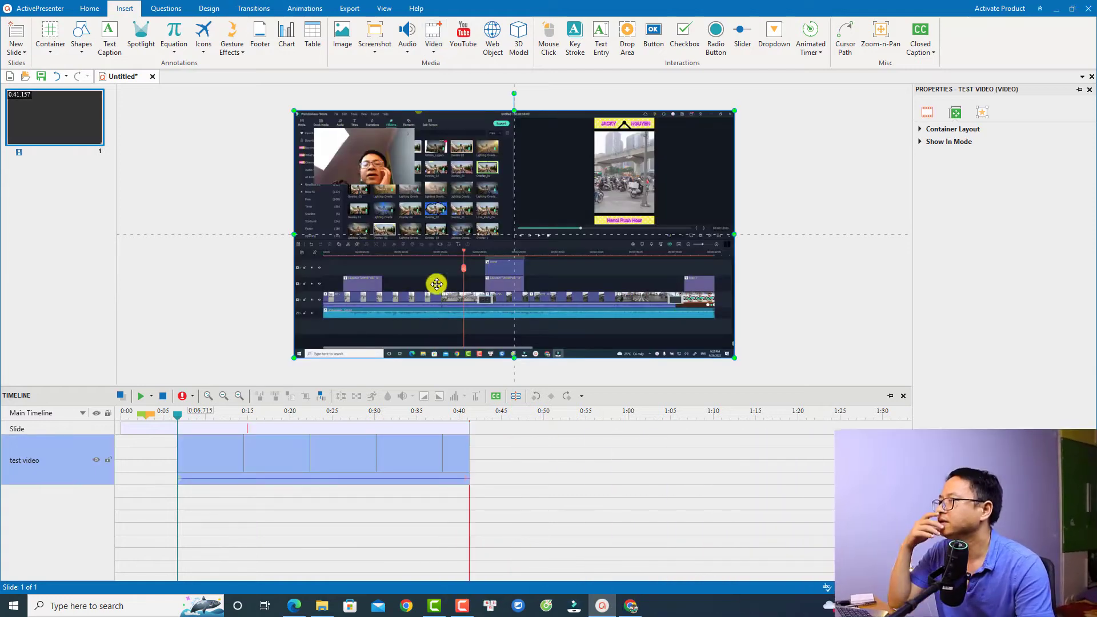
Step: Move the test video to start at 0:00 and split it at 0:07.695
left_click_drag(277, 455, 186, 429)
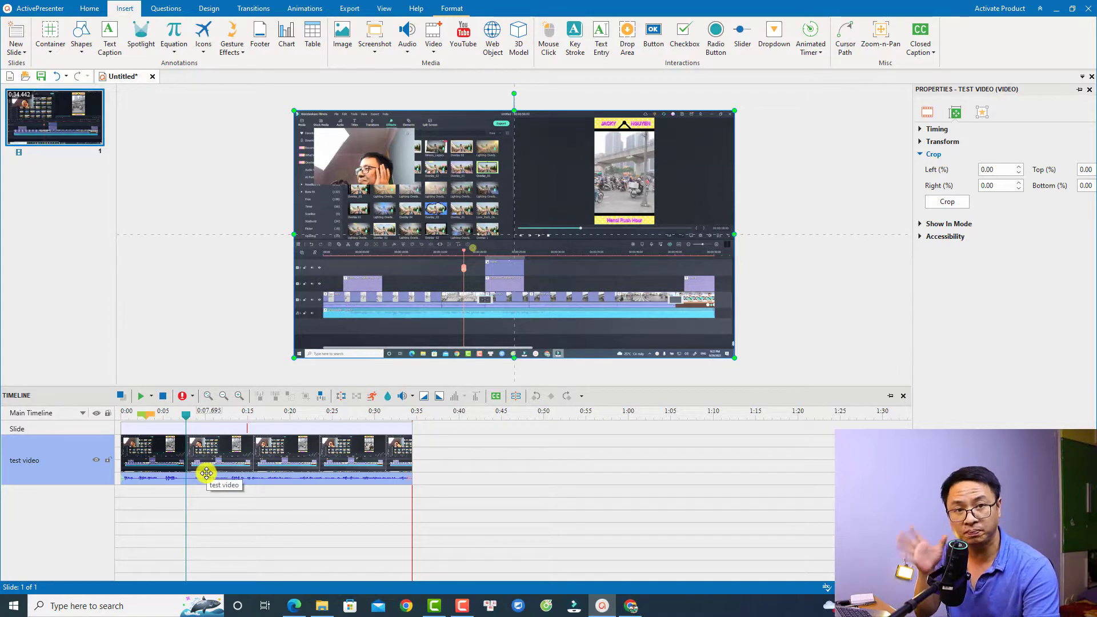
left_click(341, 397)
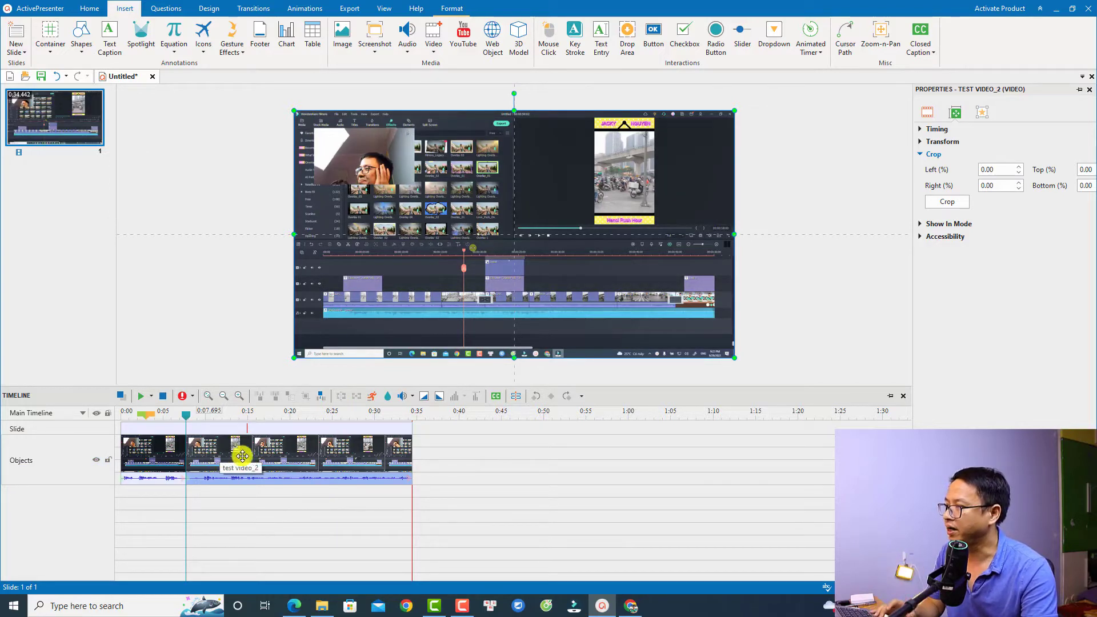
left_click(283, 457)
Step: Preview the split clip, then select the video to show its formatting options
key("space")
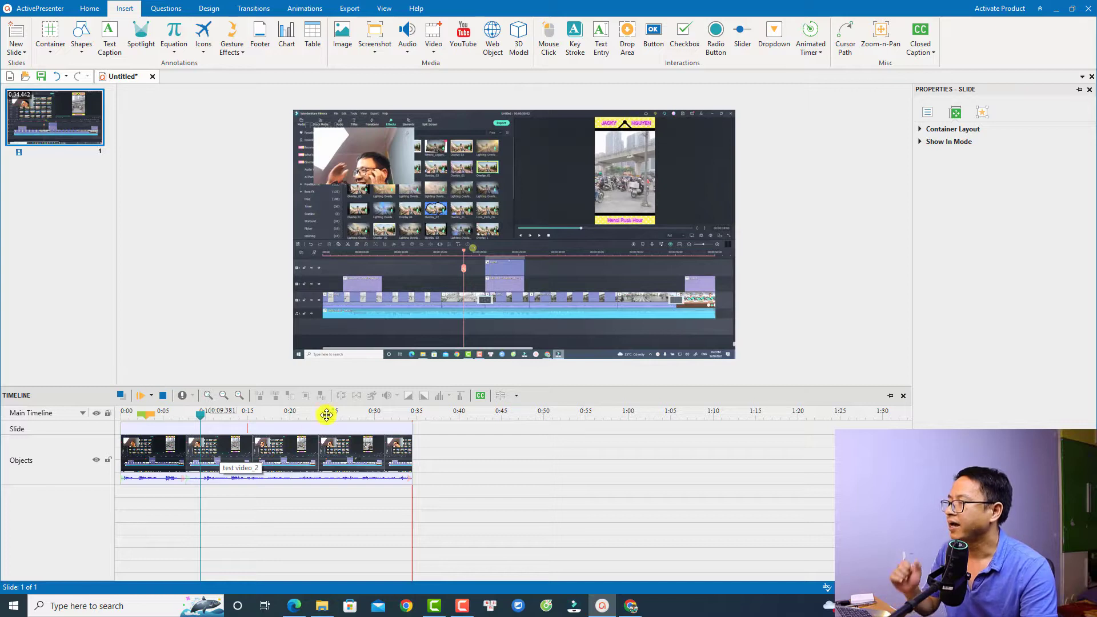
left_click(392, 117)
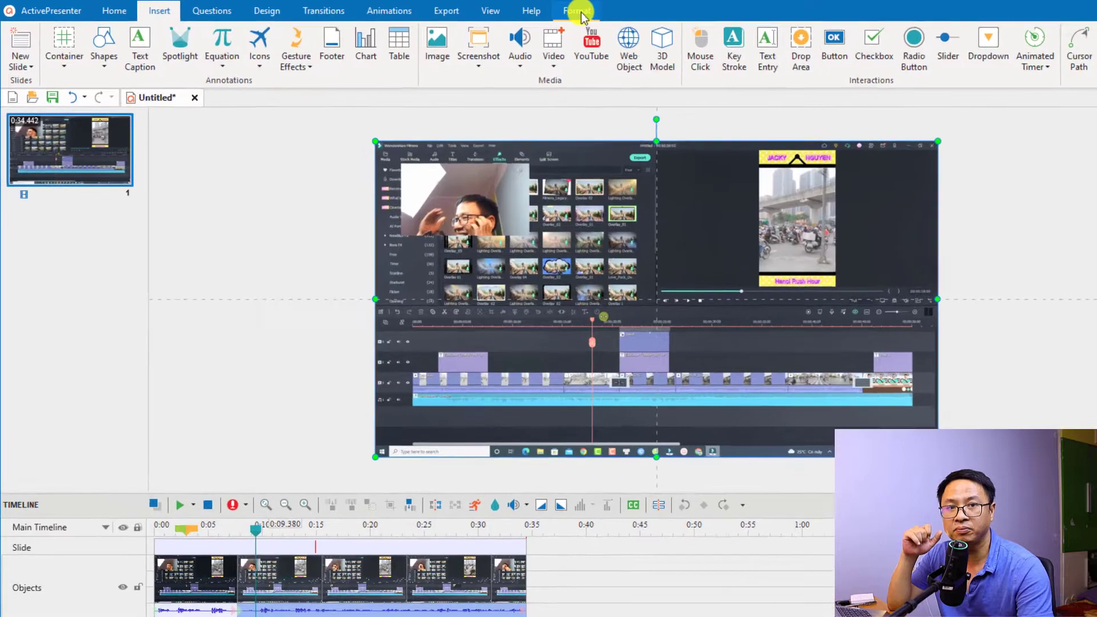
left_click(454, 8)
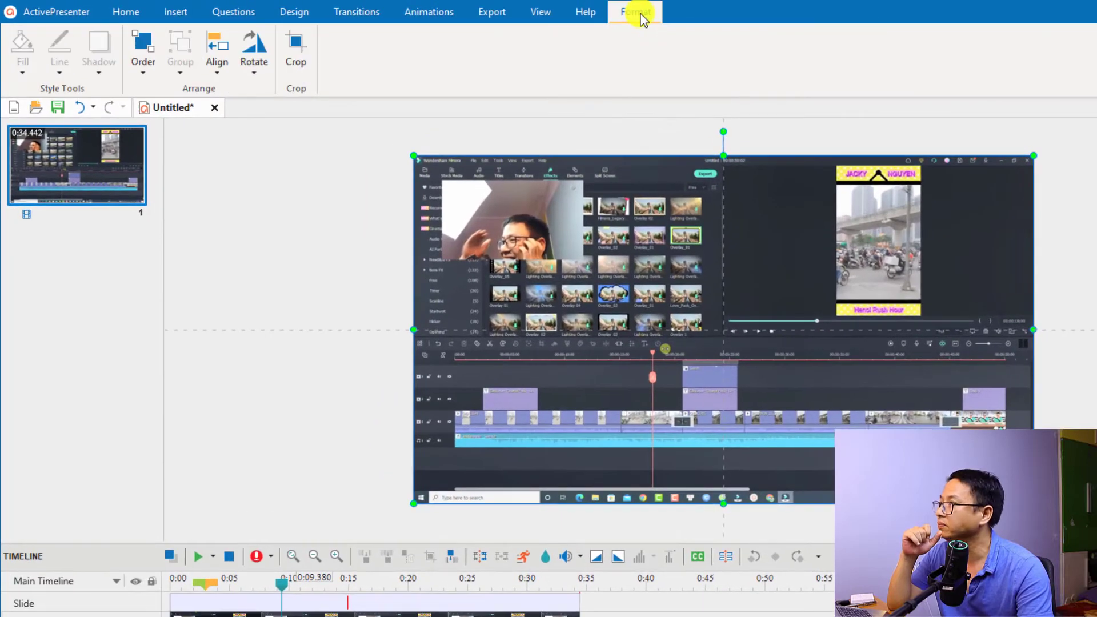
left_click(293, 52)
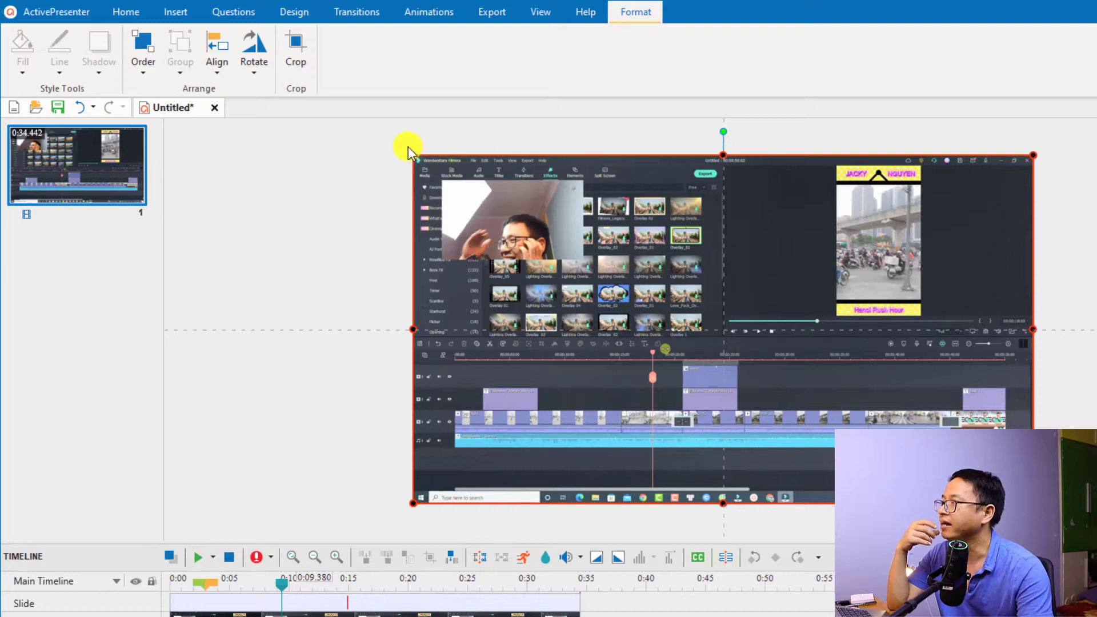
mouse_move(414, 156)
left_mouse_down()
mouse_move(617, 303)
mouse_move(632, 301)
mouse_move(455, 167)
mouse_move(410, 151)
left_mouse_up()
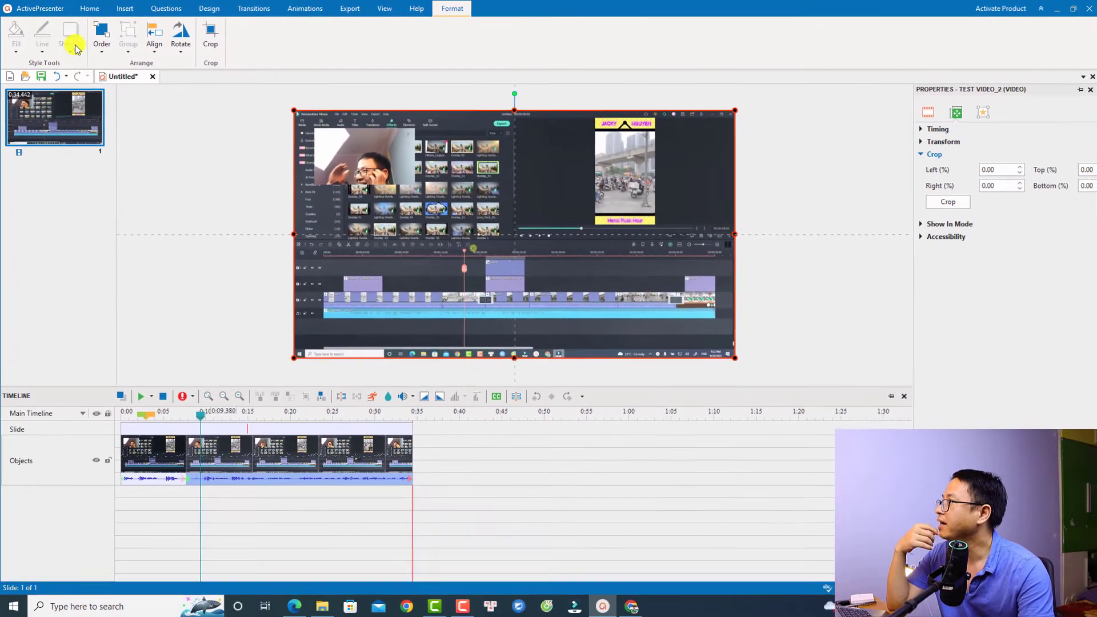
left_click(125, 11)
left_click(524, 470)
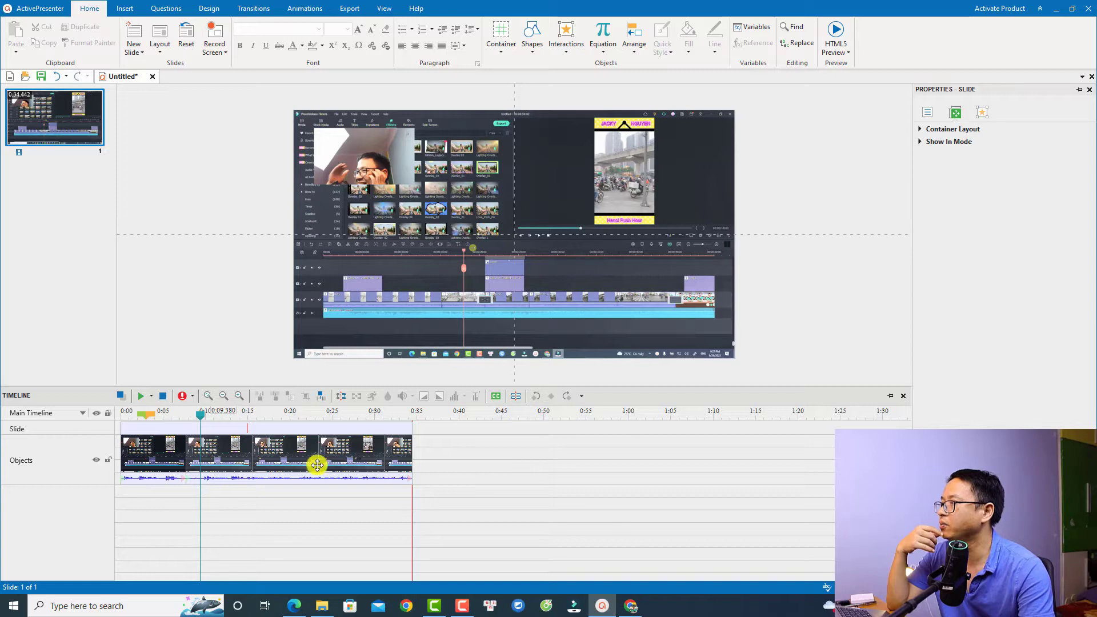
left_click(269, 462)
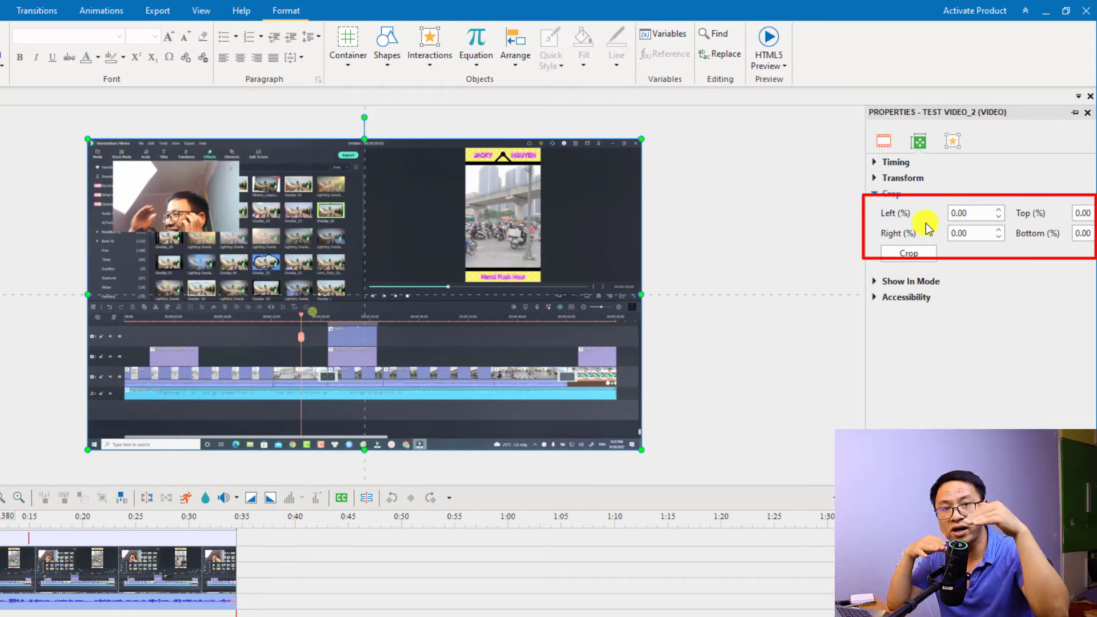
Step: Crop the test video_2 clip by 20% on its left, top, right and bottom sides
key("Tab")
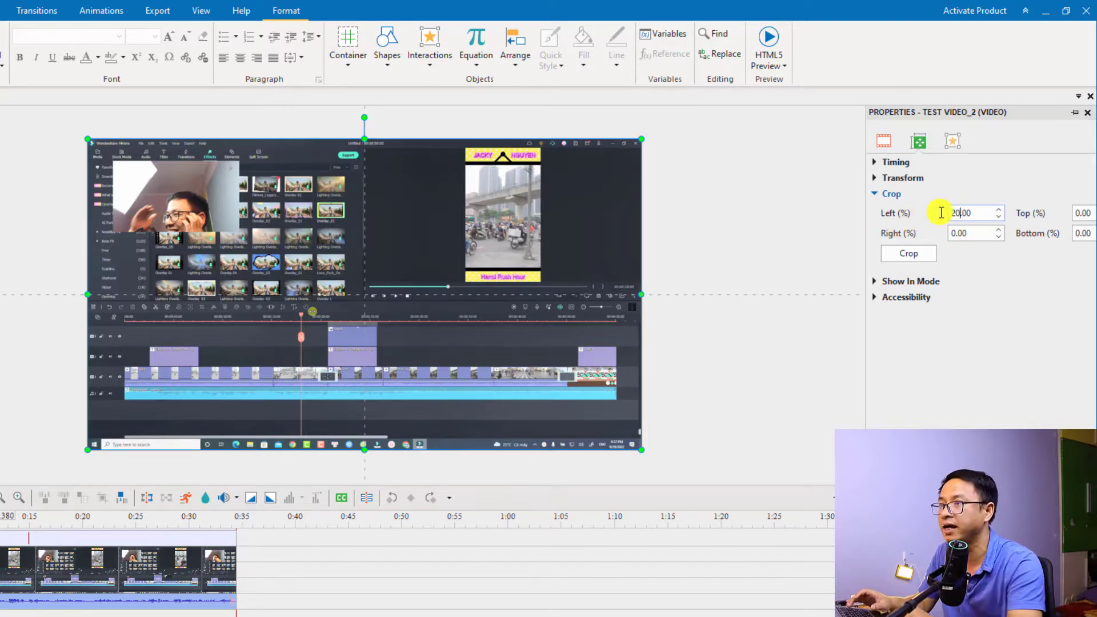
key("Tab")
type("2")
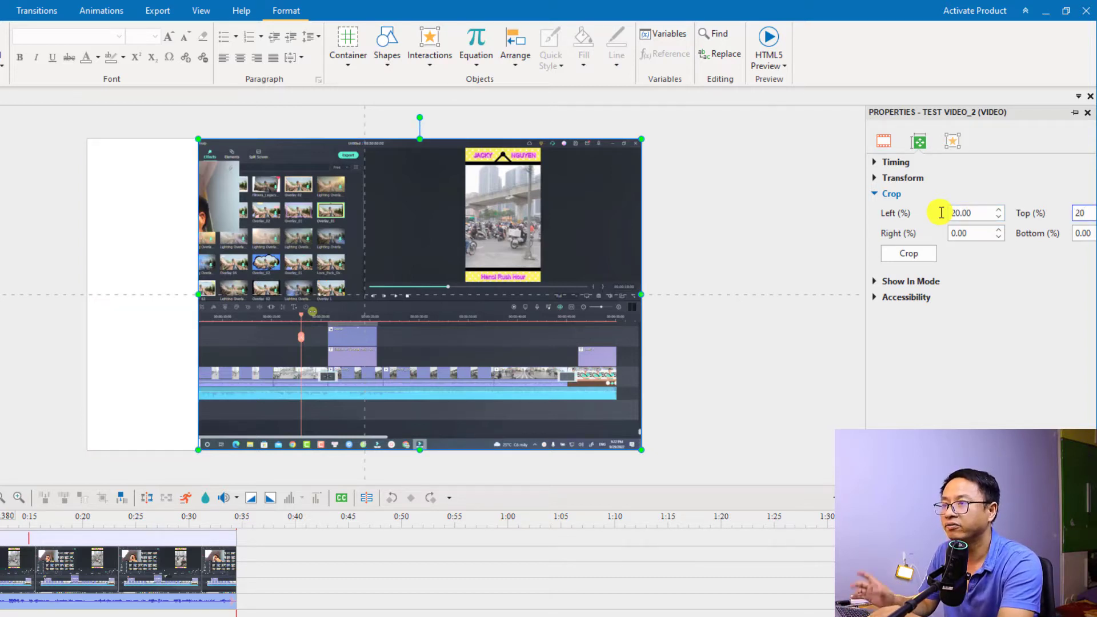
type("0")
key("Tab")
type("20")
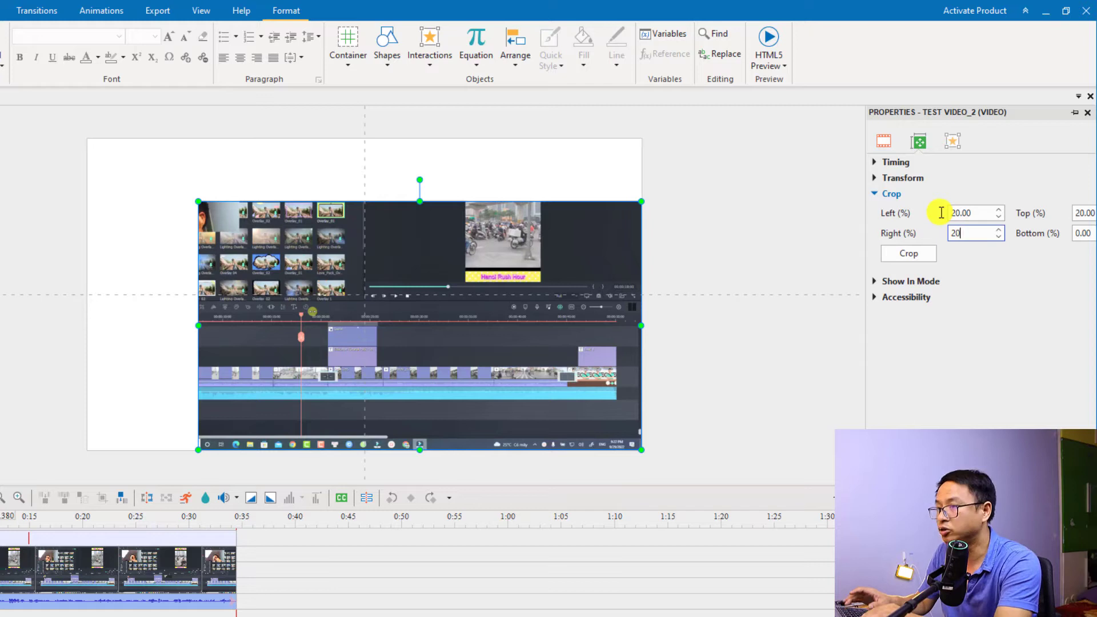
key("Tab")
type("2")
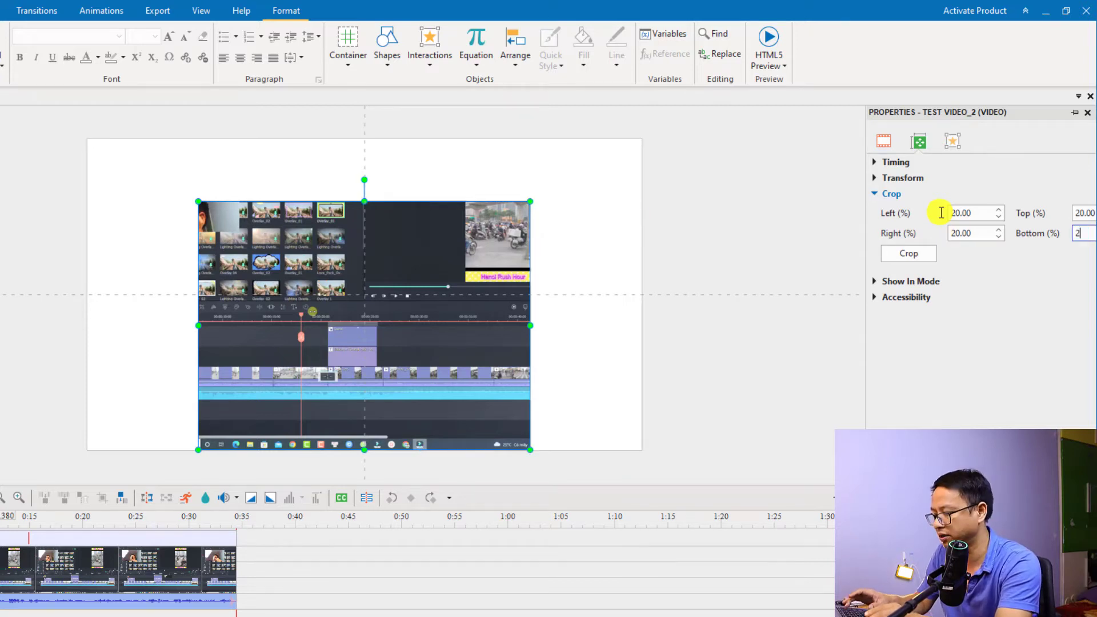
type("0")
key("Return")
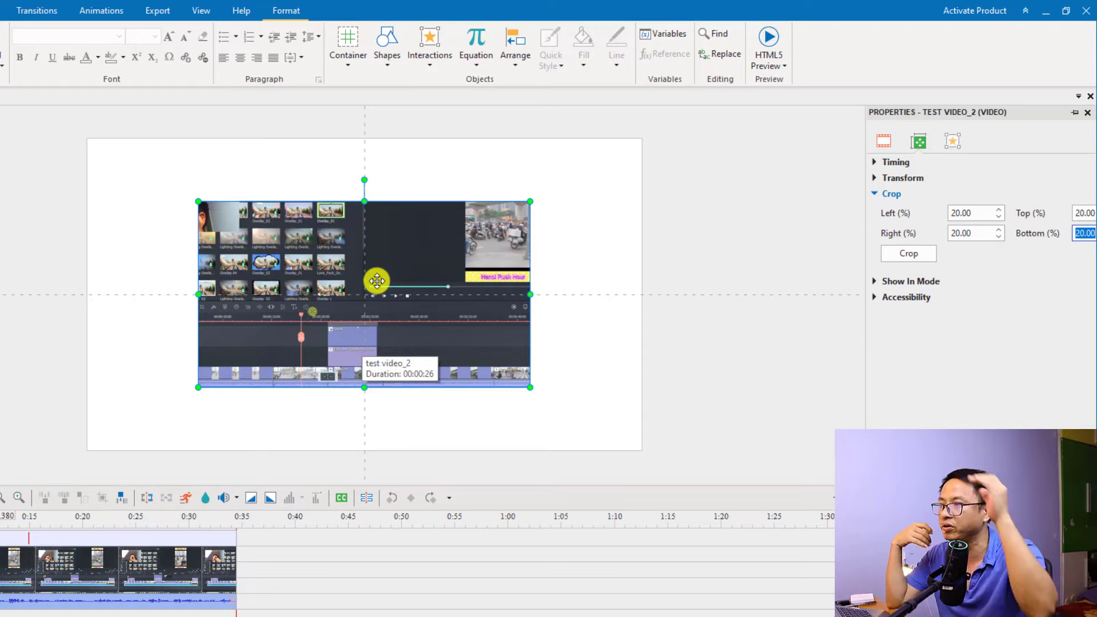
Step: Move the cropped clip to the slide's top-left and stretch it to fill the slide
left_click_drag(311, 287, 200, 222)
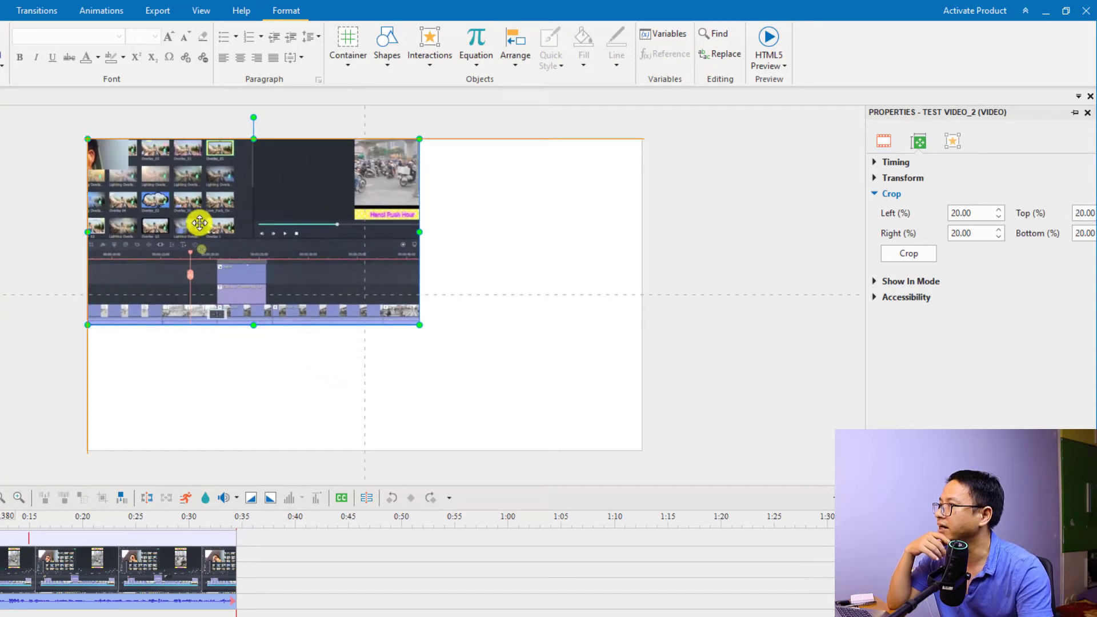
left_click_drag(418, 325, 631, 453)
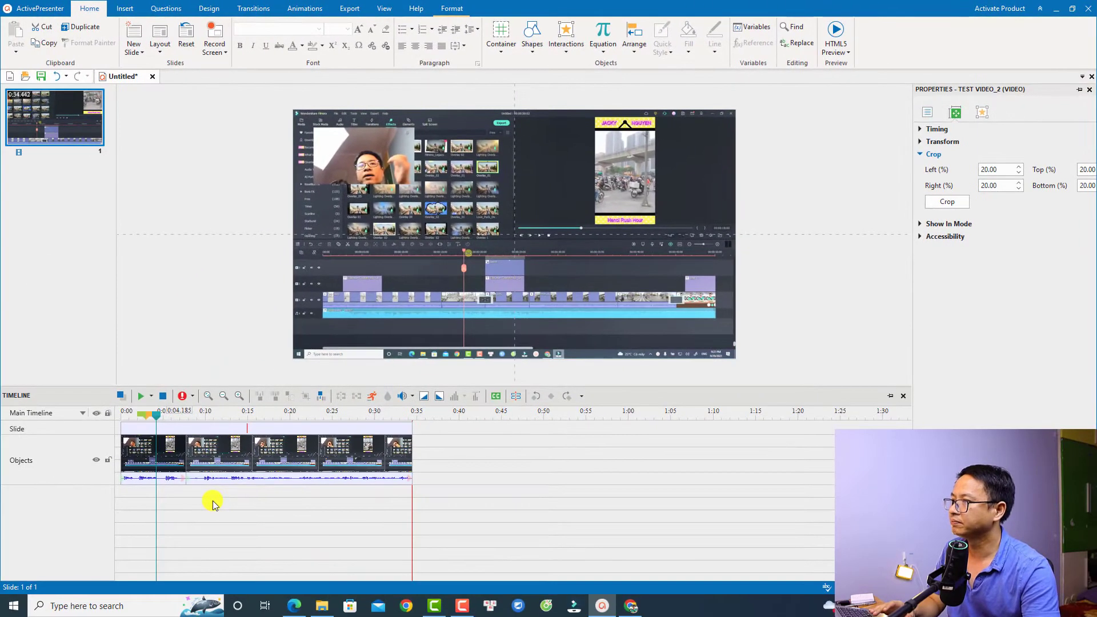
left_click(215, 503)
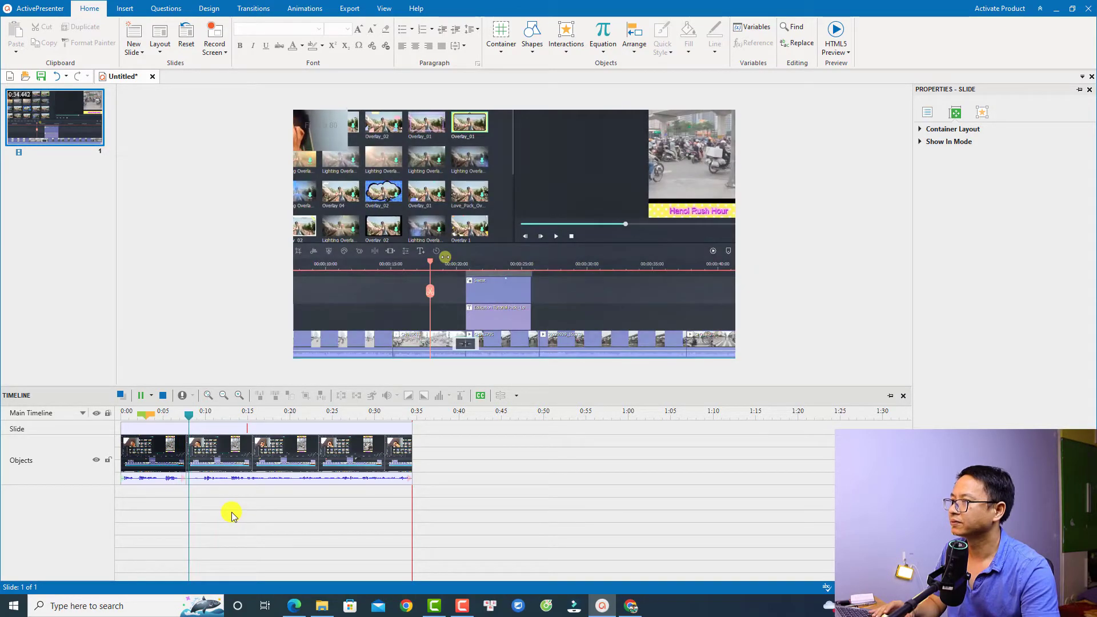
key("space")
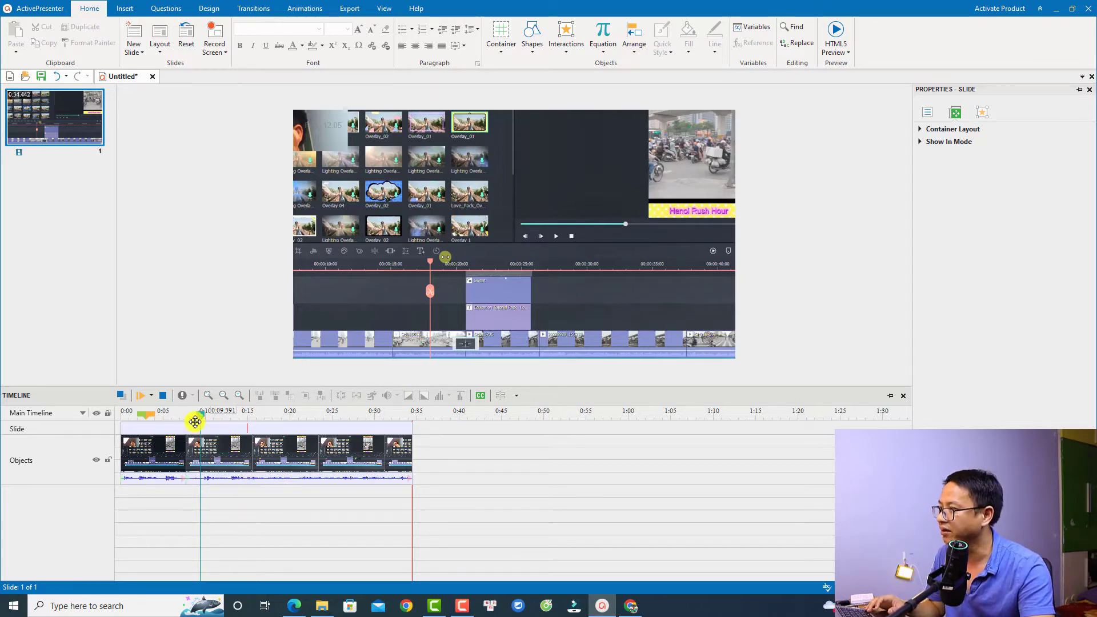
Step: Stop the preview and split the clip again at 0:12.420
left_click(226, 429)
left_click(227, 430)
left_click(252, 453)
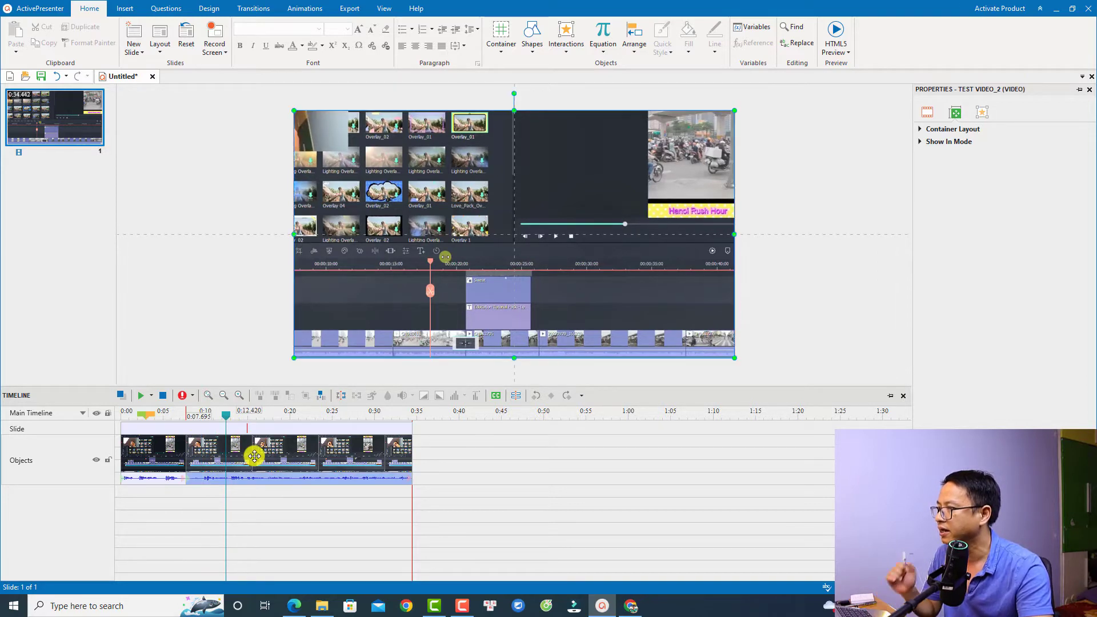
left_click(343, 397)
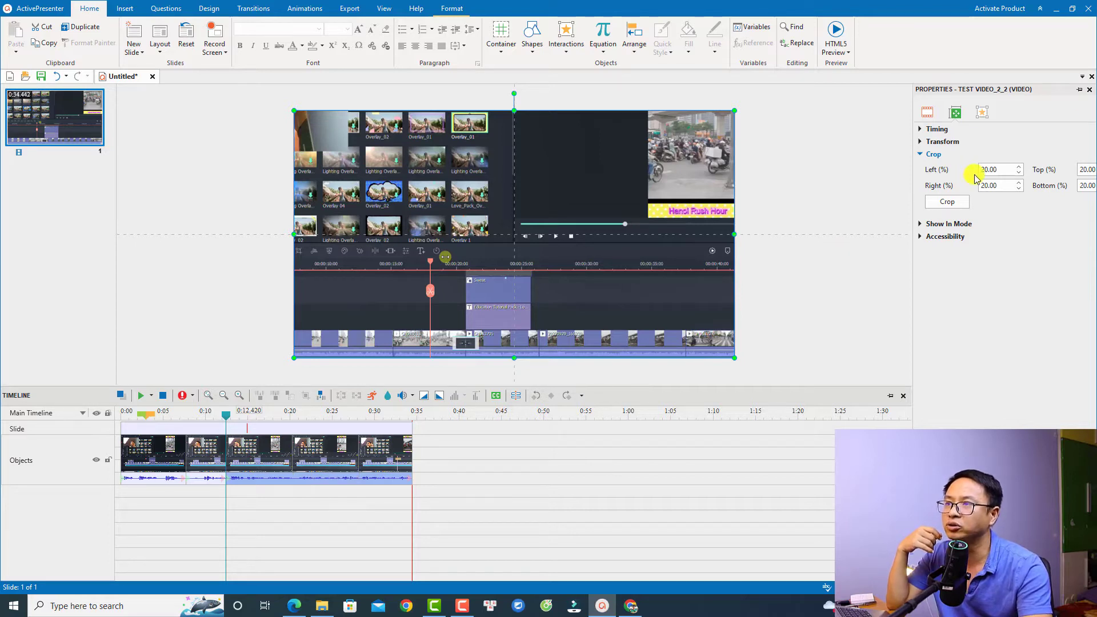
Step: Reset the test video_2_2 clip's crop values to 0 on each side
left_click_drag(996, 170, 970, 170)
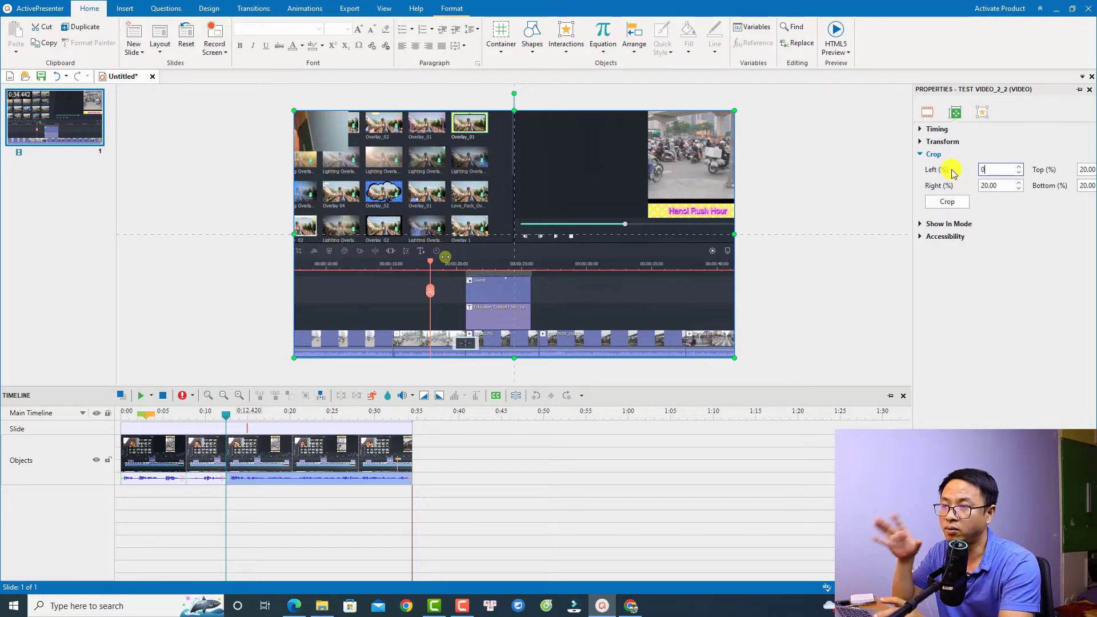
type("0")
key("Tab")
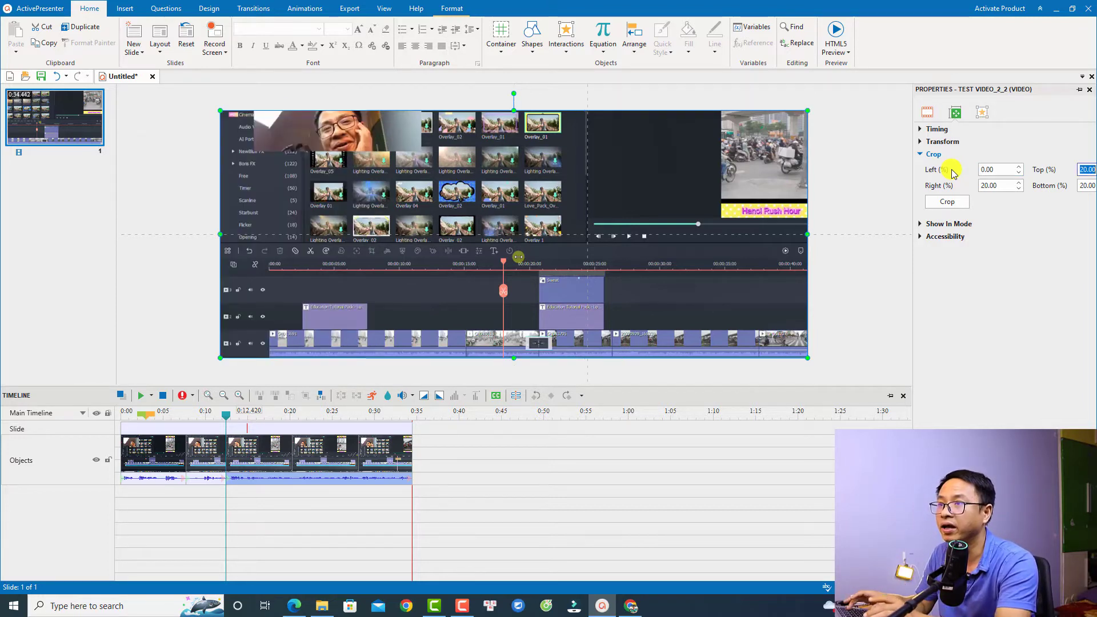
type("0")
key("Tab")
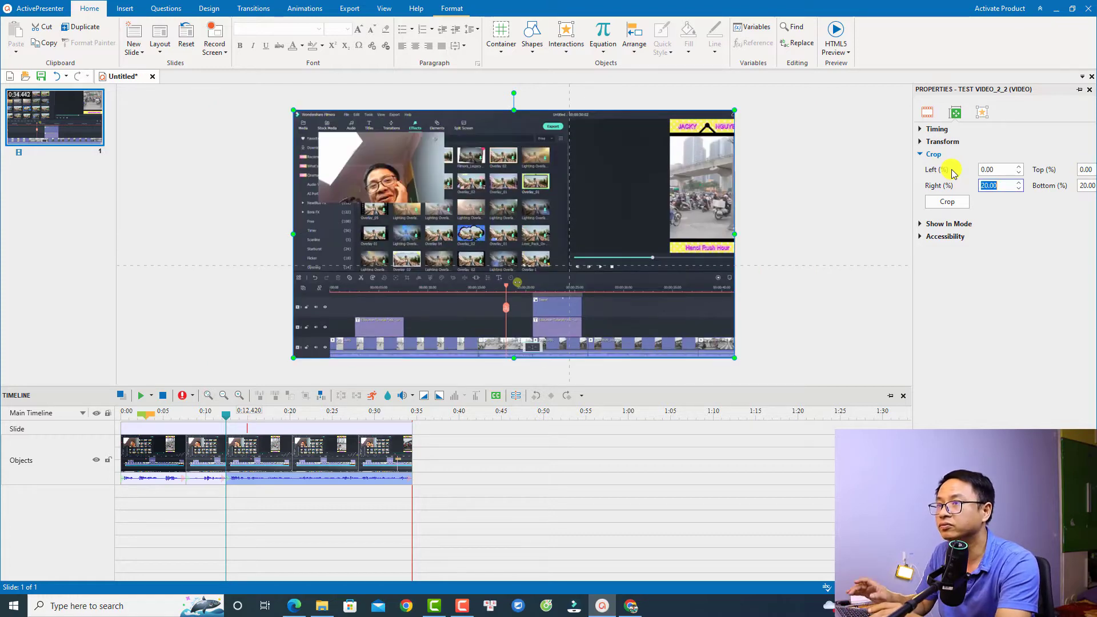
type("0")
key("Tab")
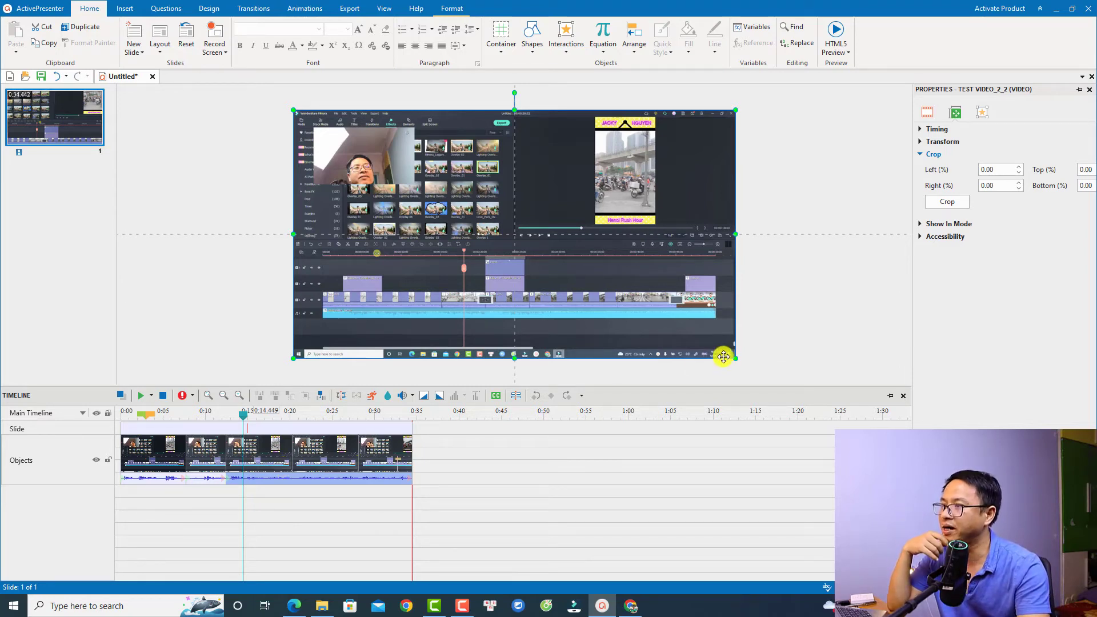
left_click_drag(734, 360, 710, 343)
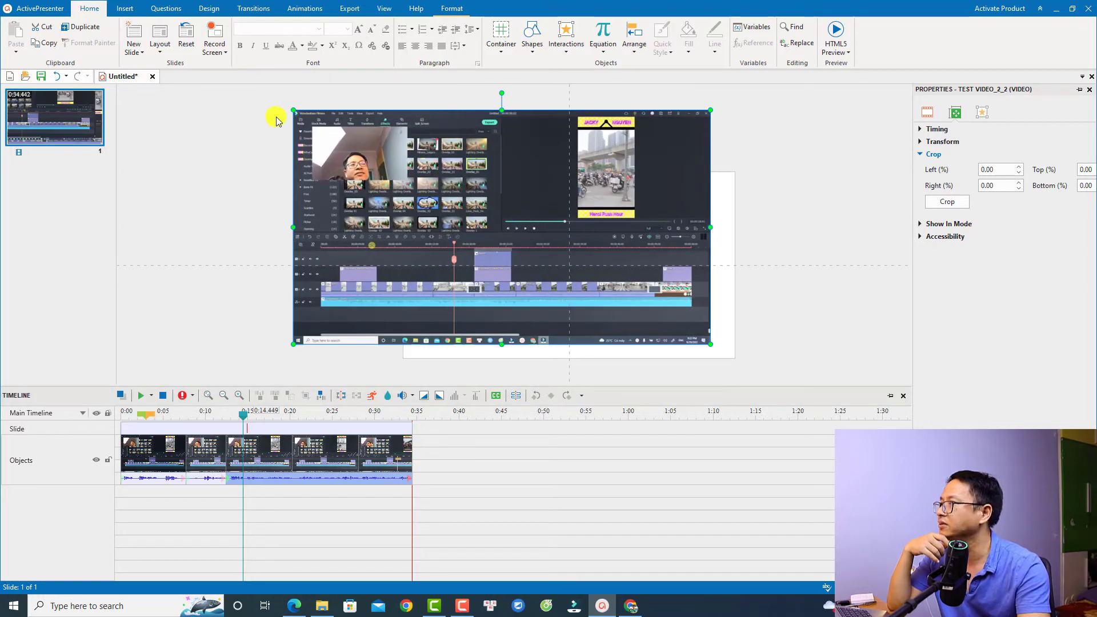
left_click_drag(292, 110, 412, 172)
key("ctrl+z")
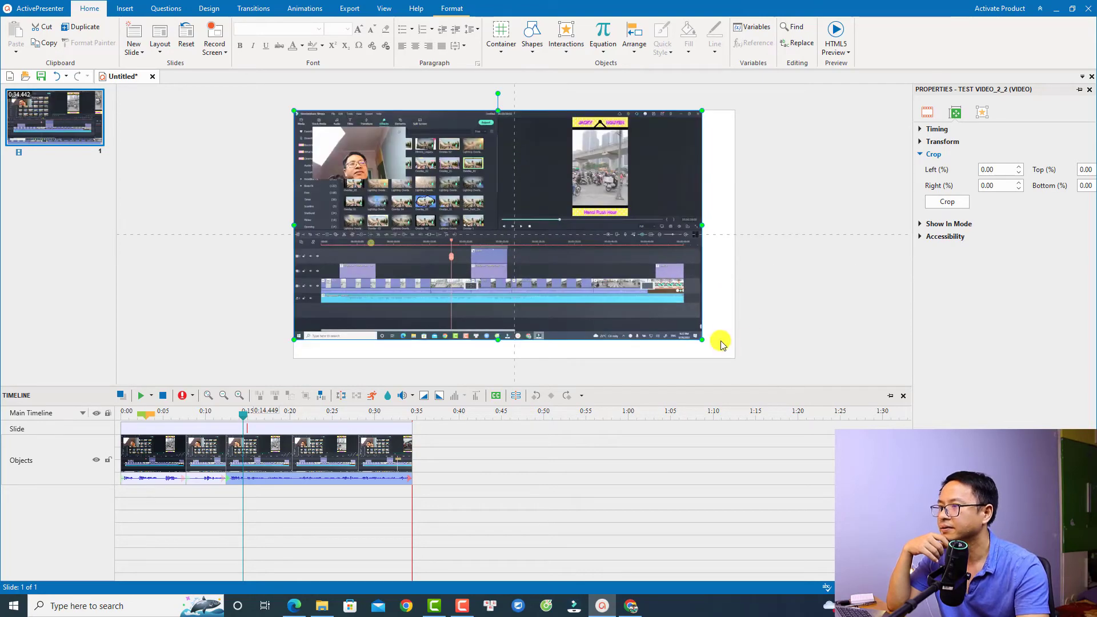
left_click_drag(708, 342, 732, 350)
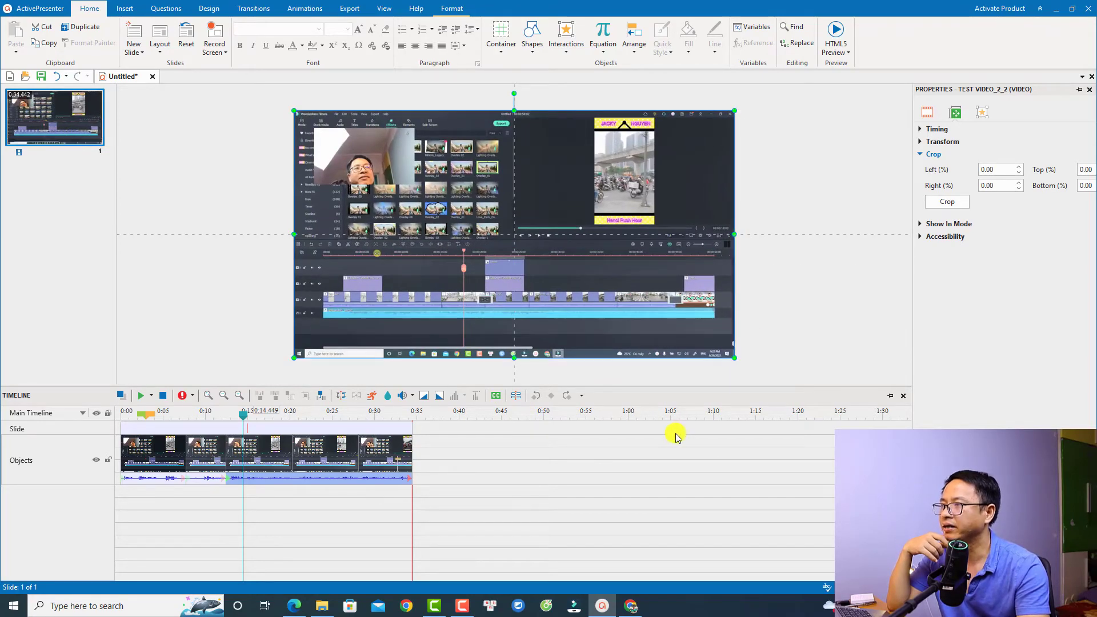
left_click(254, 448)
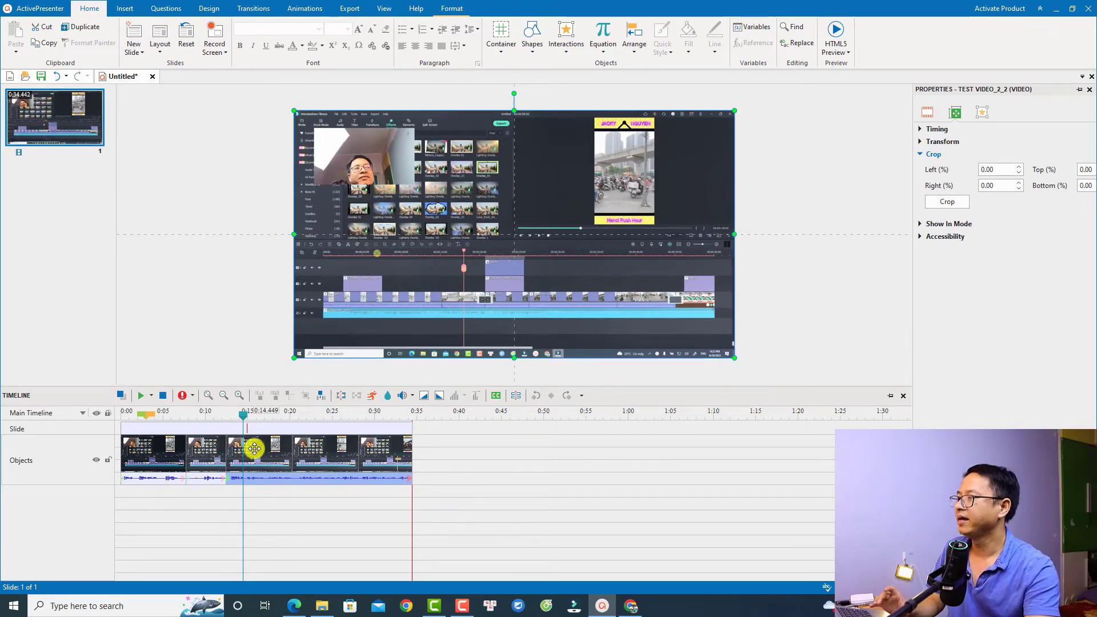
left_click(178, 417)
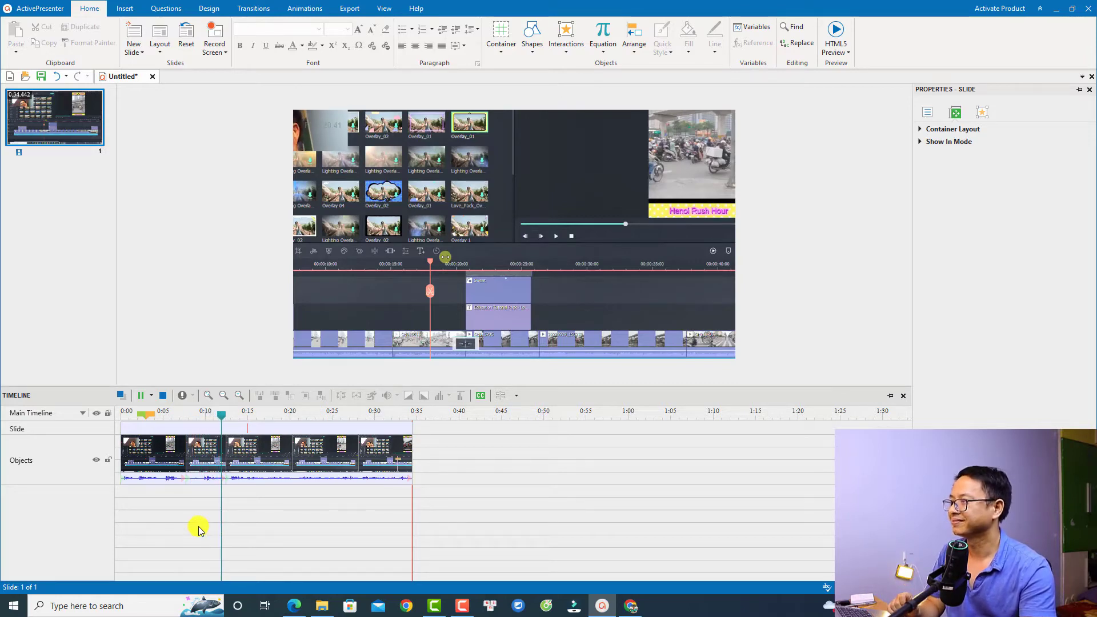
key("space")
left_click(227, 235)
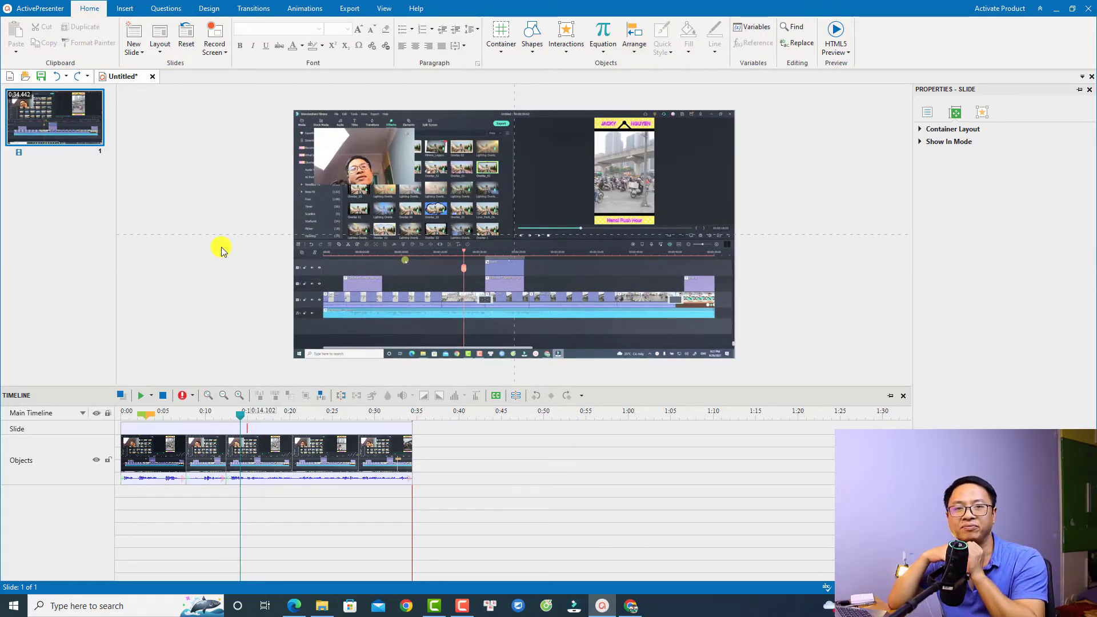
Step: Insert the DSC_3231 photo from the Desktop onto the slide as Image_13
left_click(122, 8)
left_click(342, 34)
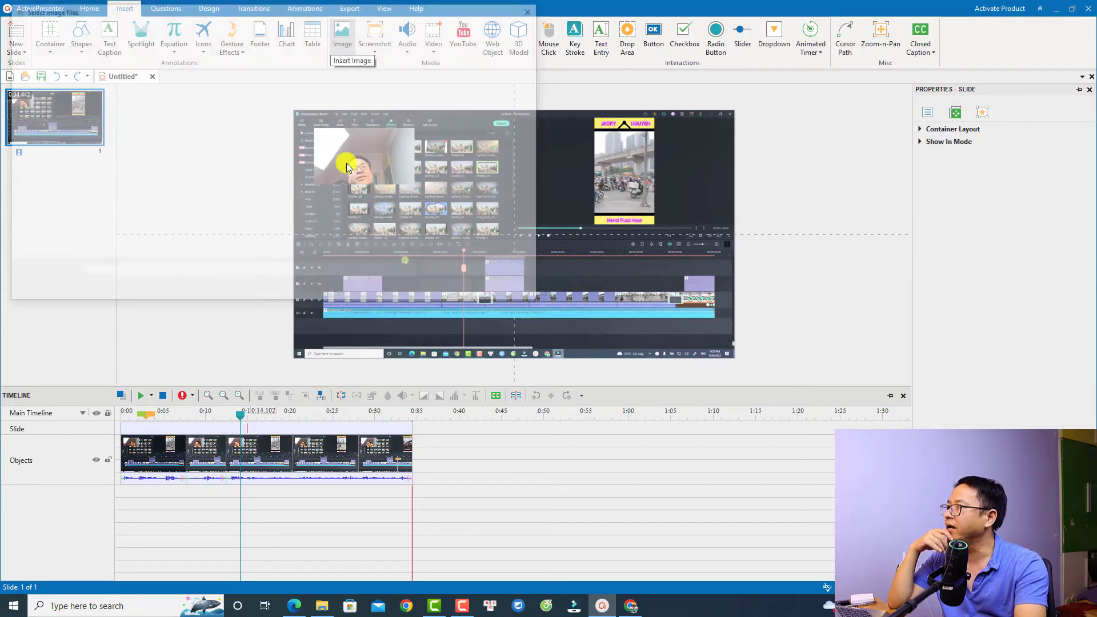
left_click(264, 190)
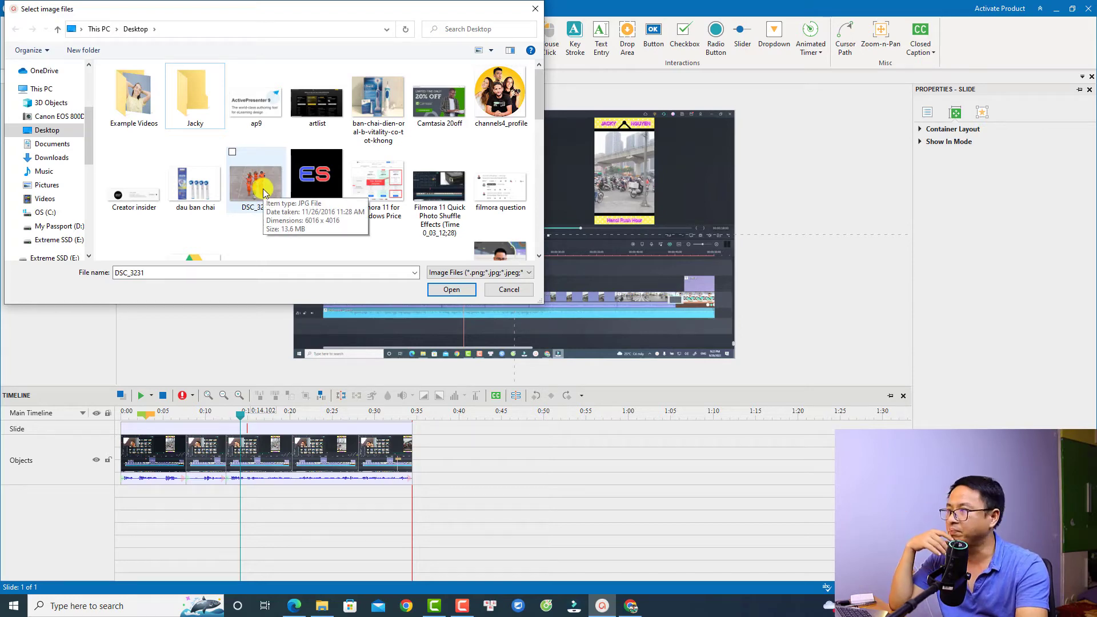
left_click(263, 200)
double_click(261, 196)
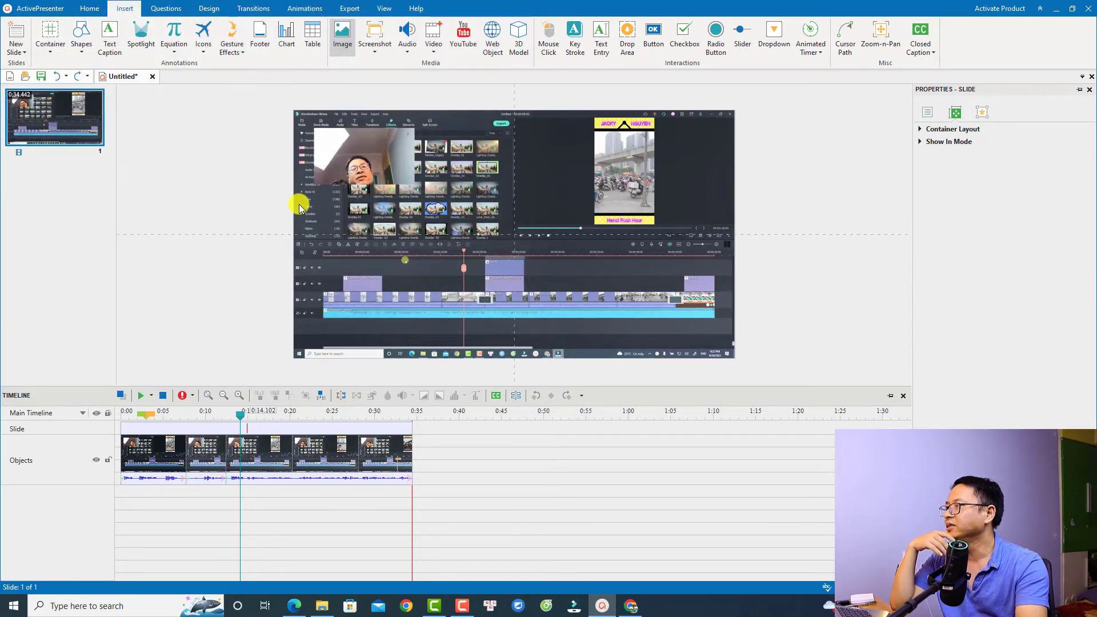
Step: Move Image_13's timeline bar so it starts around 0:14.234
left_click(260, 446)
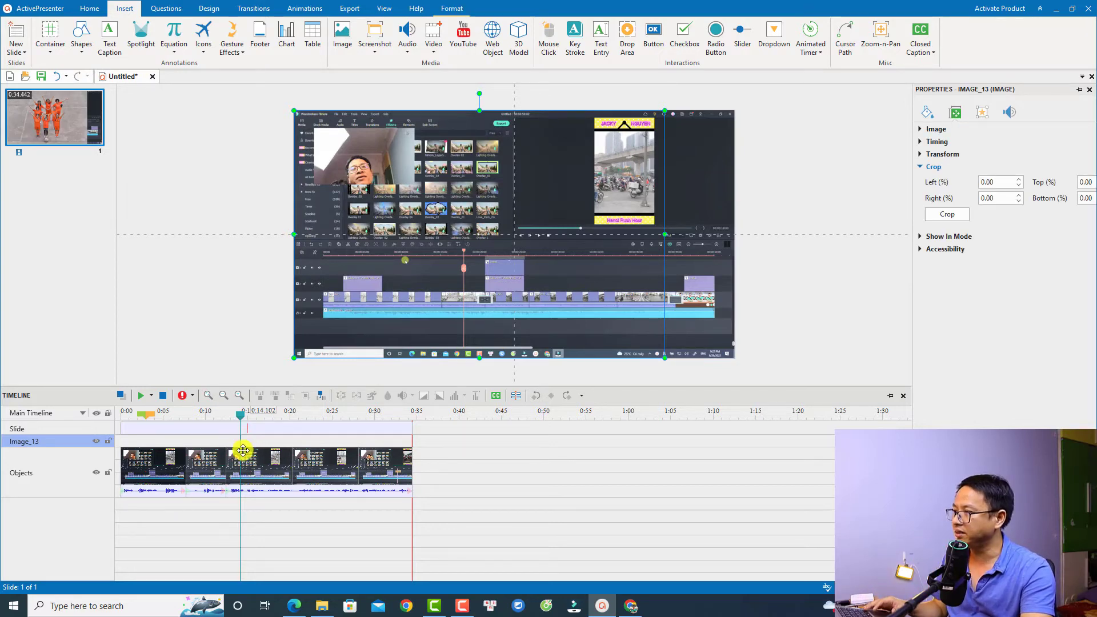
scroll(248, 454, "up", 8)
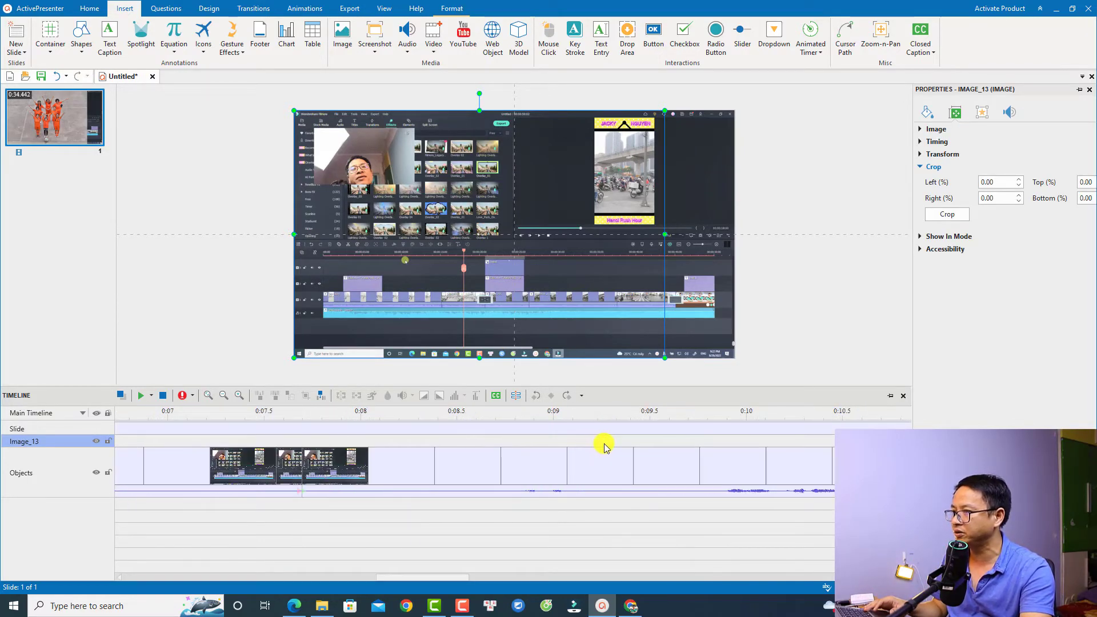
left_click_drag(666, 436, 733, 438)
left_click(688, 414)
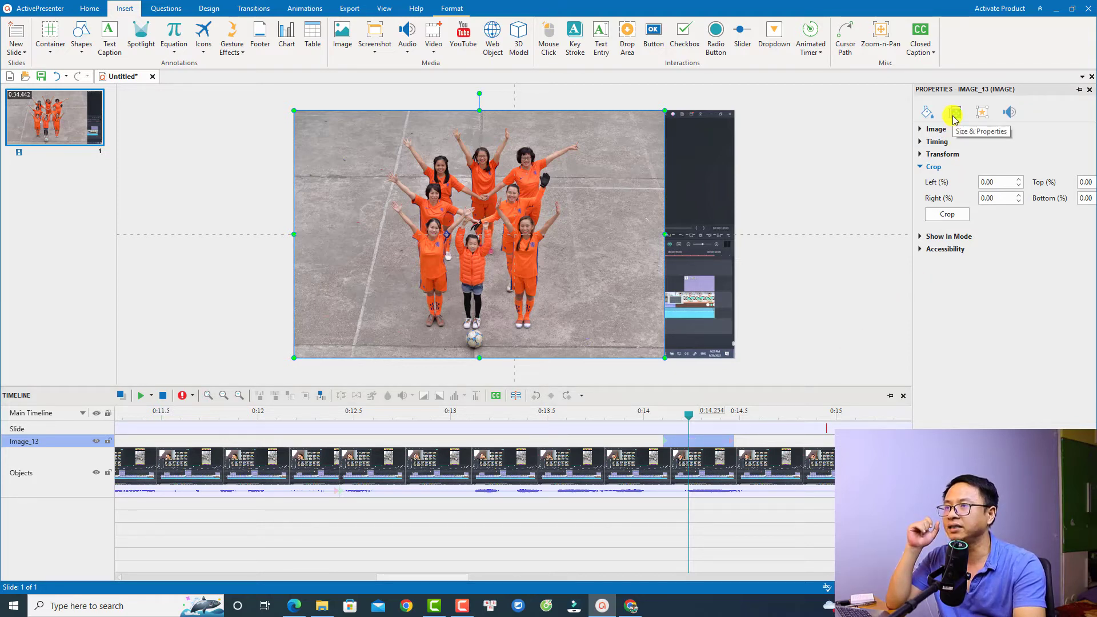
Step: Crop the photo to Left 21.69%, Top 6.23%, Right 20.76% and Bottom 2.07%
left_click(946, 214)
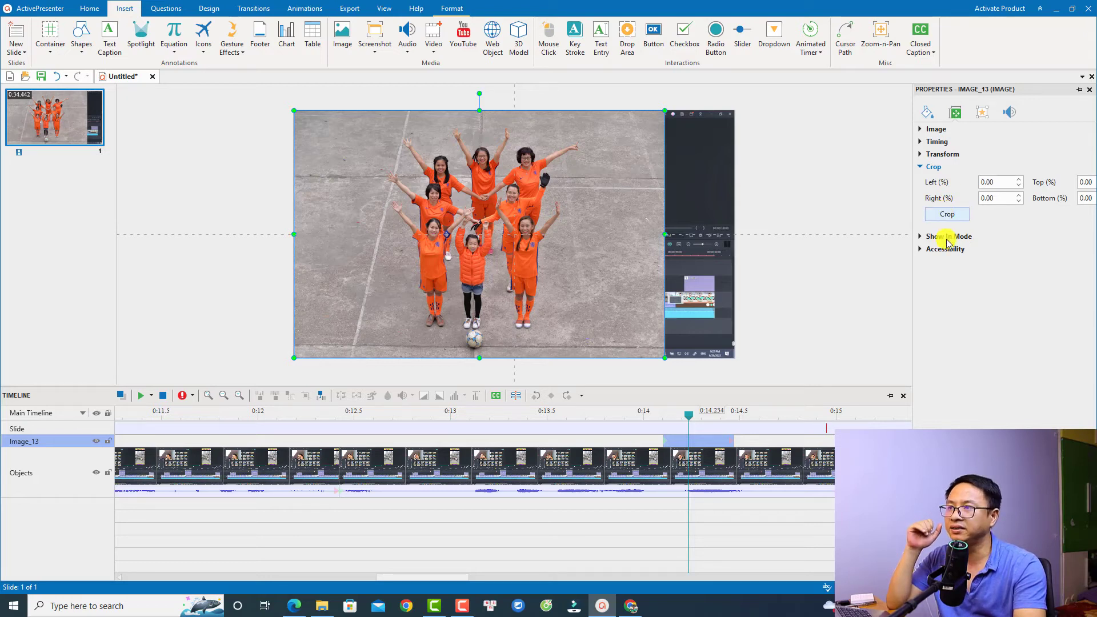
left_click_drag(295, 109, 346, 125)
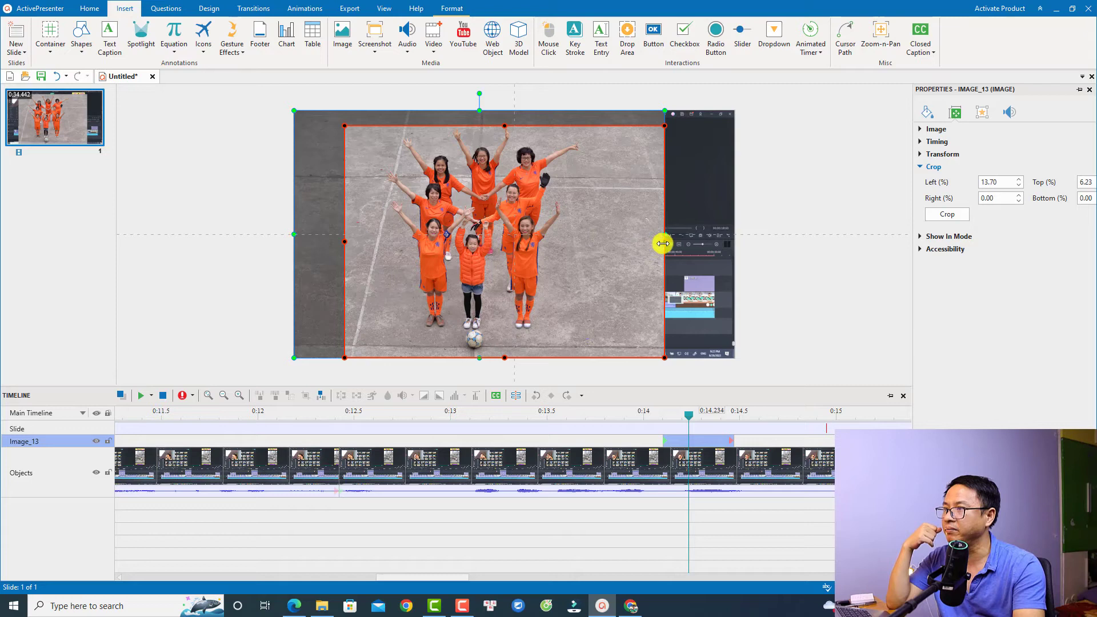
left_click_drag(655, 244, 585, 253)
left_click_drag(347, 241, 377, 241)
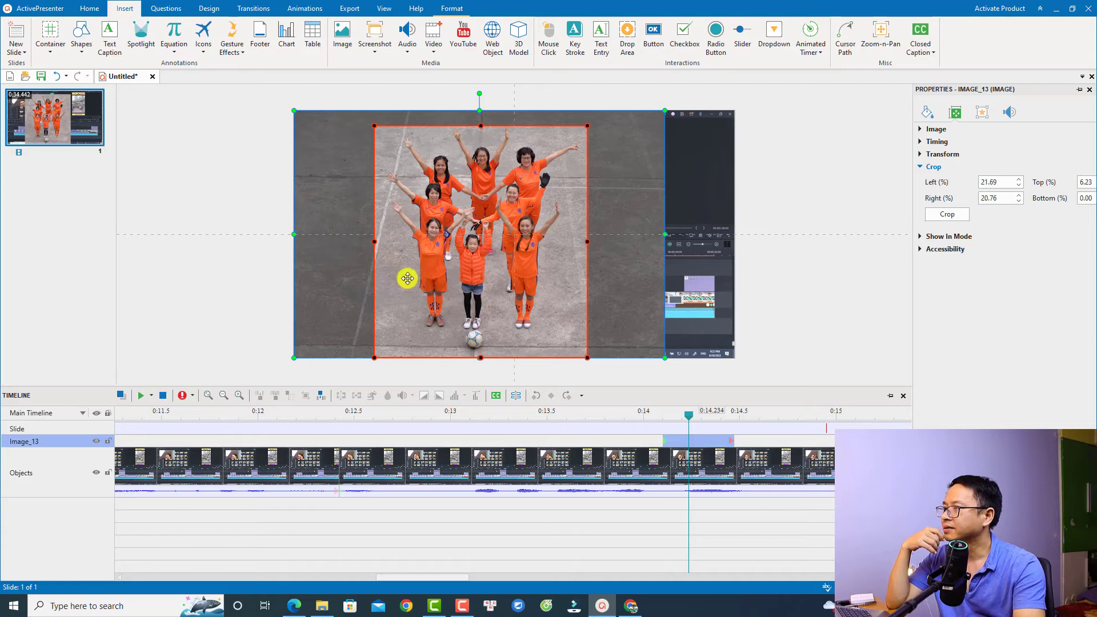
left_click_drag(479, 353, 480, 352)
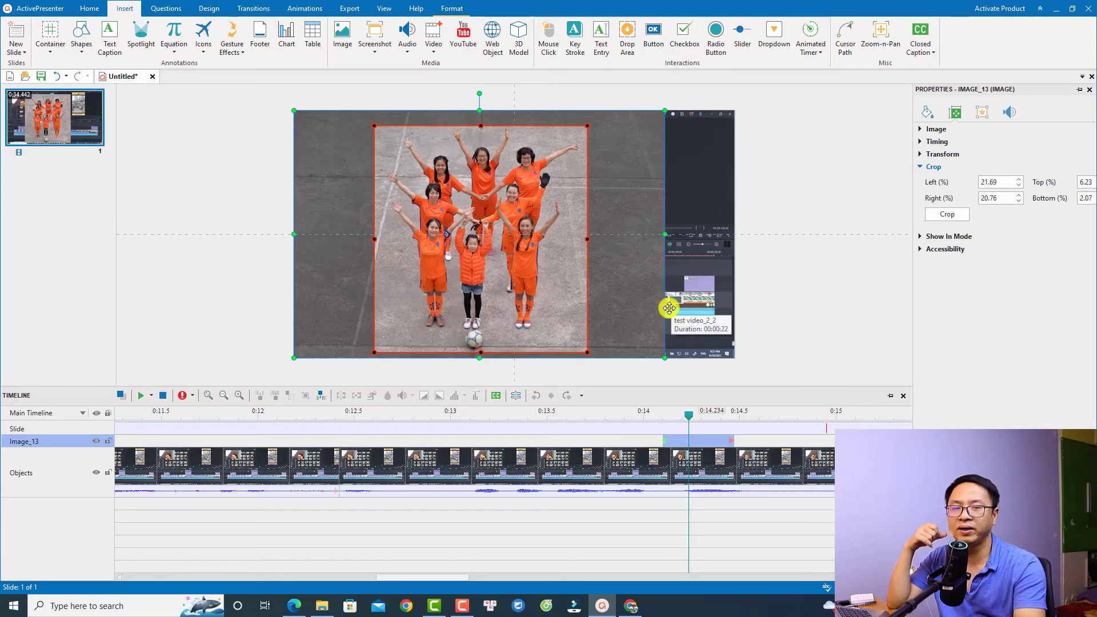
left_click(684, 297)
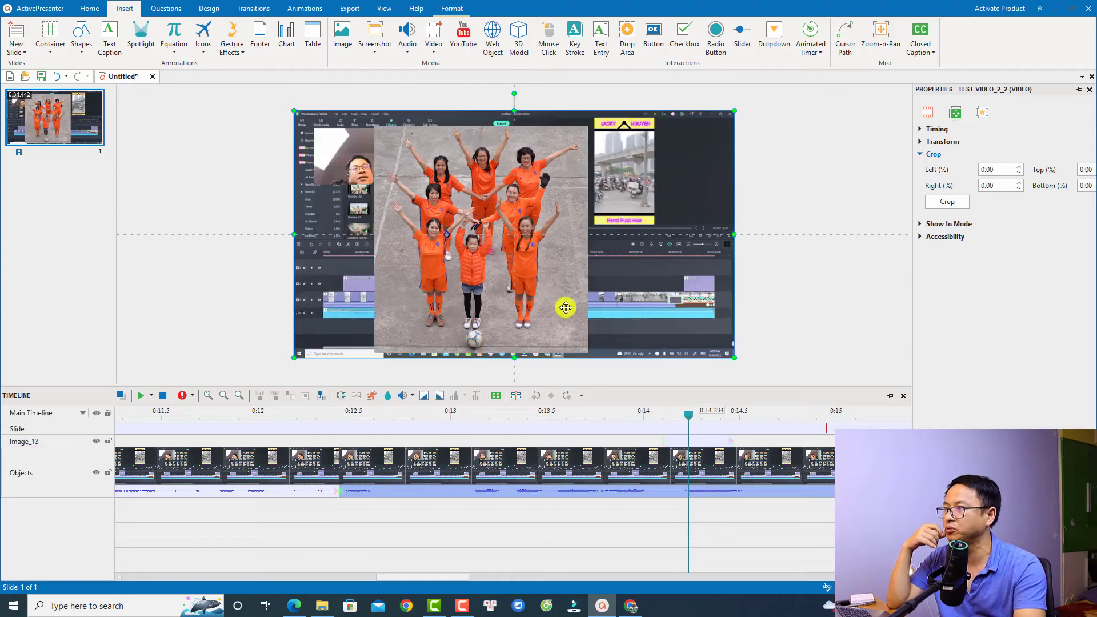
Step: Shrink the cropped photo into a small inset over the right-hand preview area
left_click(448, 221)
left_click_drag(375, 125, 481, 239)
left_click_drag(527, 312, 607, 224)
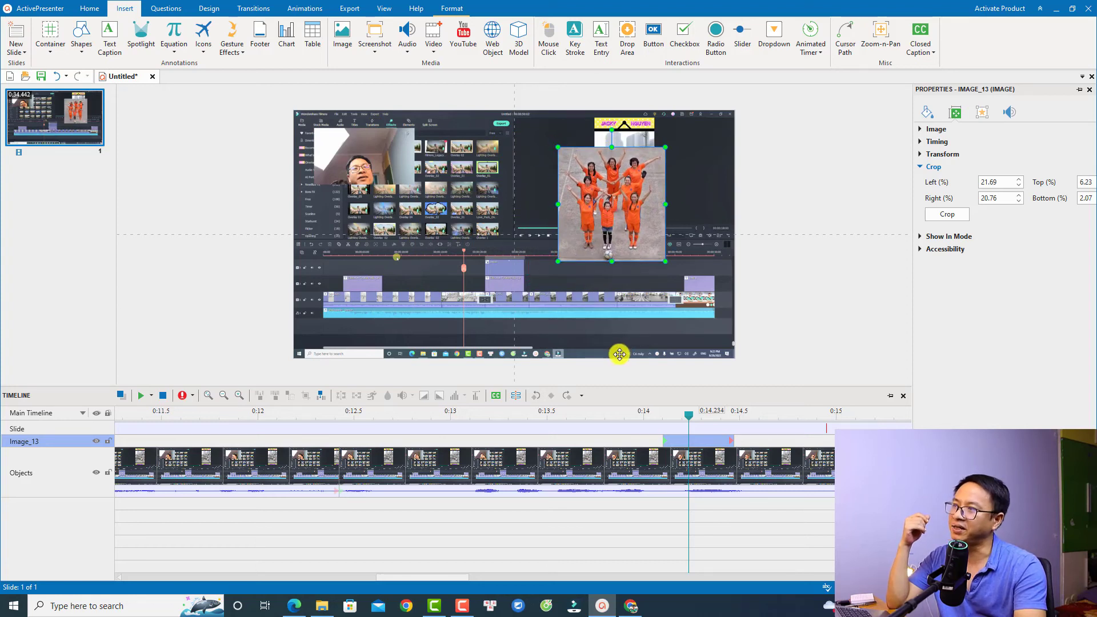
Step: Preview the overlay timing from just before the photo appears
left_click(641, 421)
left_click(651, 432)
key("space")
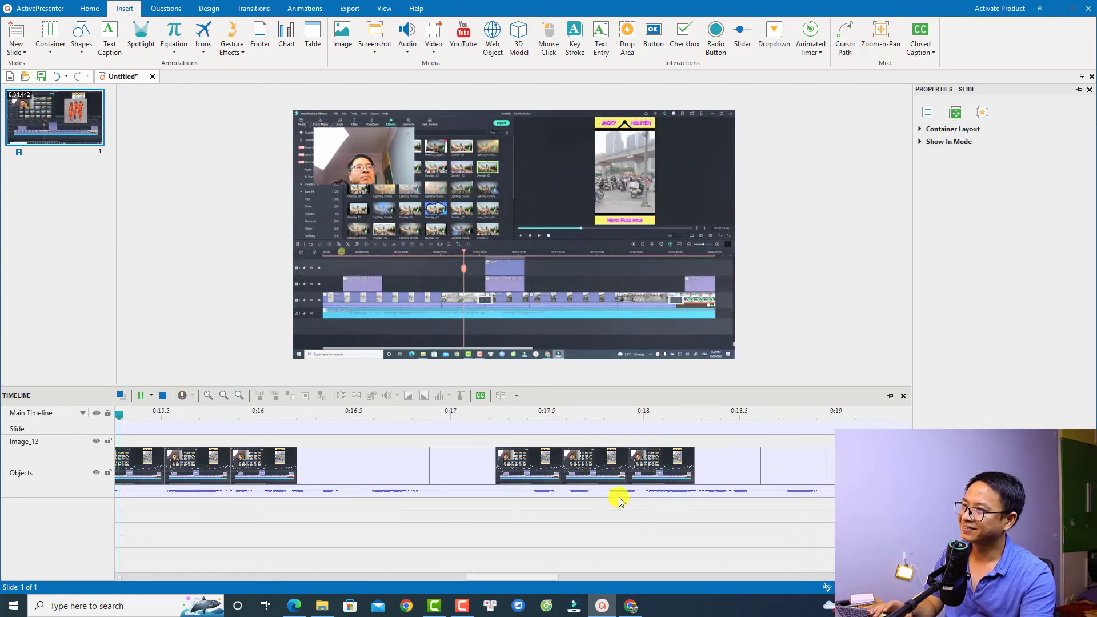
key("space")
scroll(303, 511, "down", 5)
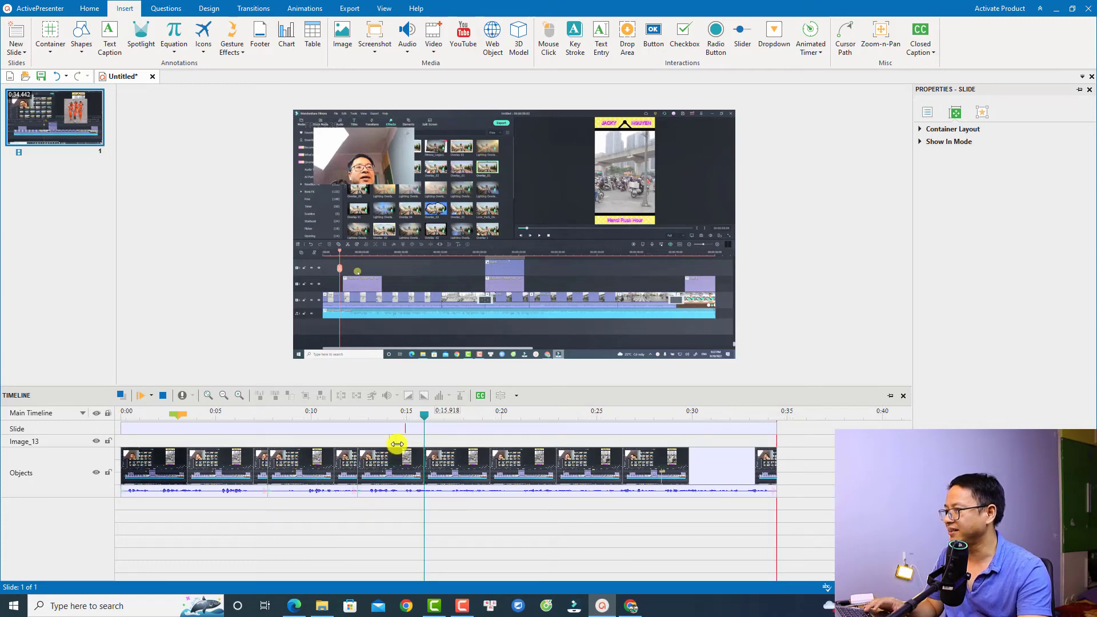
Step: Extend the Image_13 timeline bar to end near 0:19.3, then preview from about 0:11.6
left_click(488, 441)
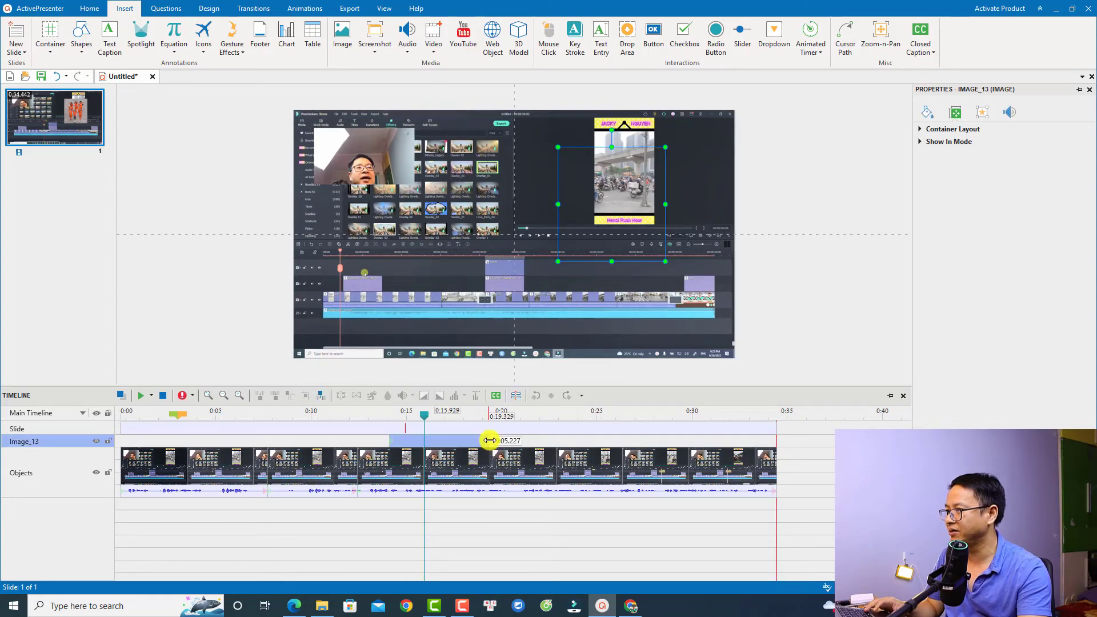
left_click(424, 418)
key("space")
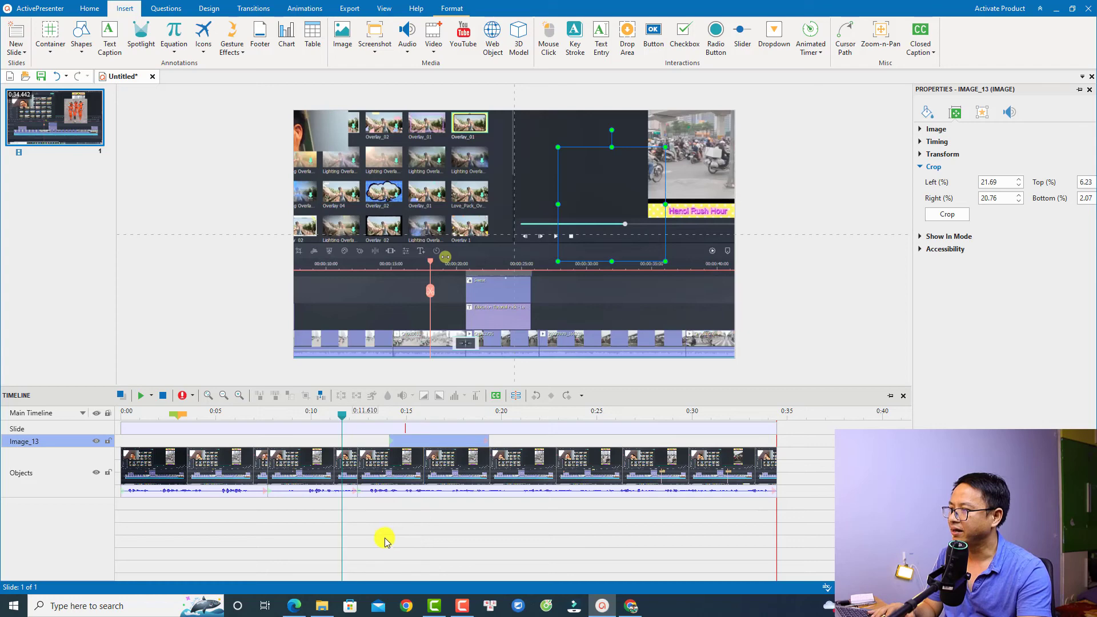
left_click(384, 536)
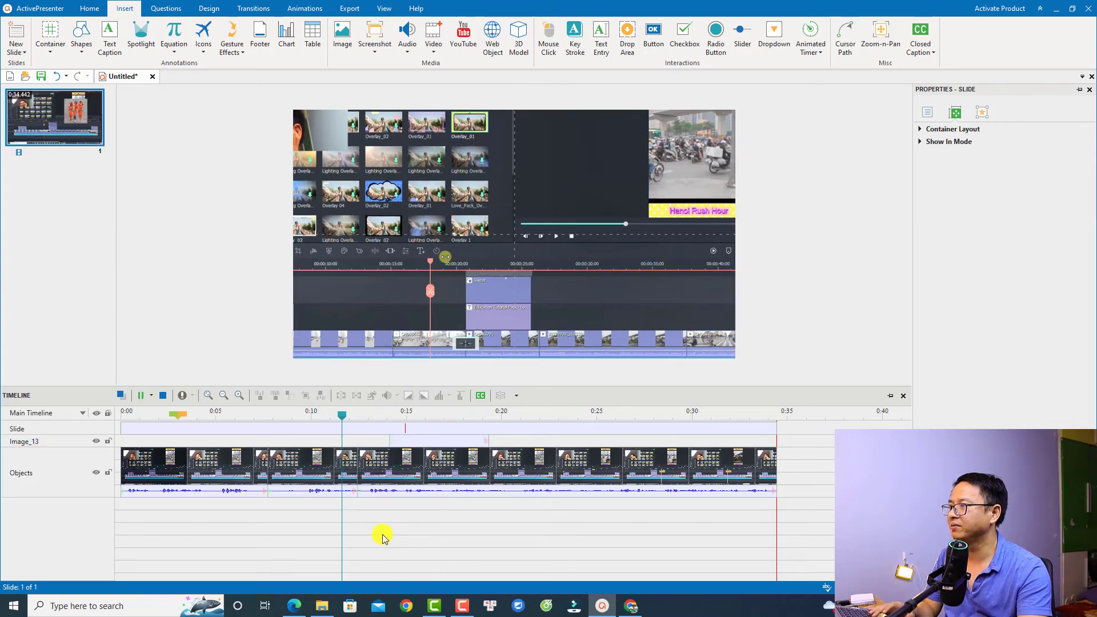